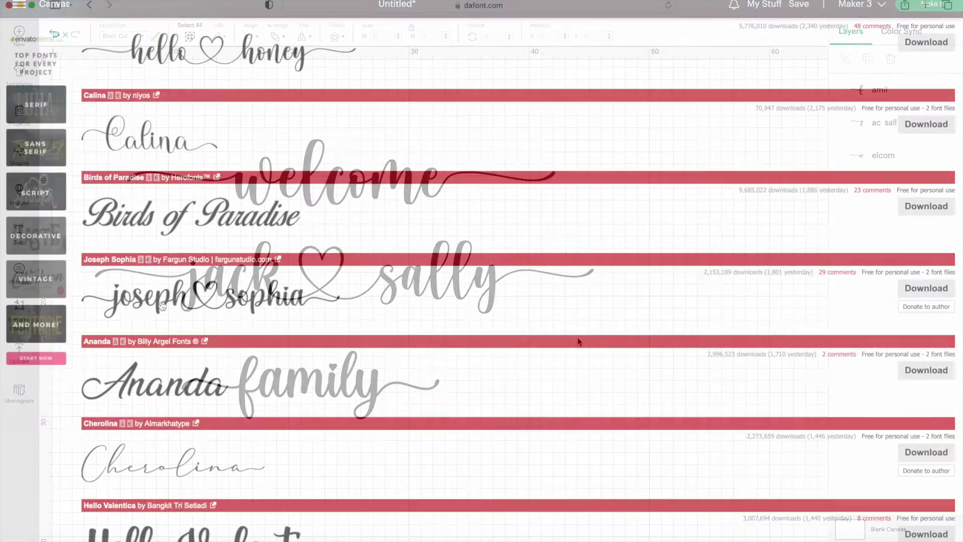
scroll(284, 316, down, 1)
scroll(285, 316, down, 3)
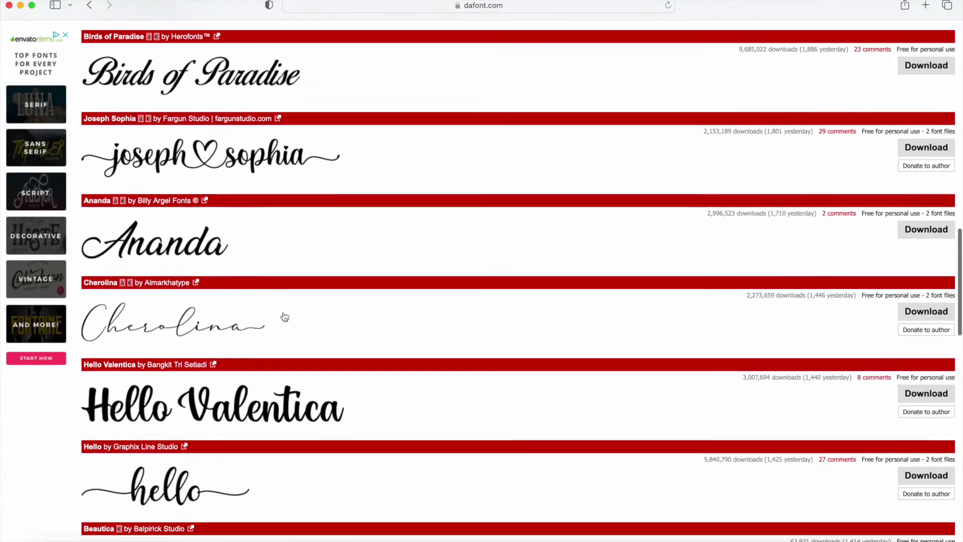
scroll(284, 316, down, 2)
scroll(284, 314, down, 1)
scroll(282, 312, down, 2)
scroll(283, 311, down, 1)
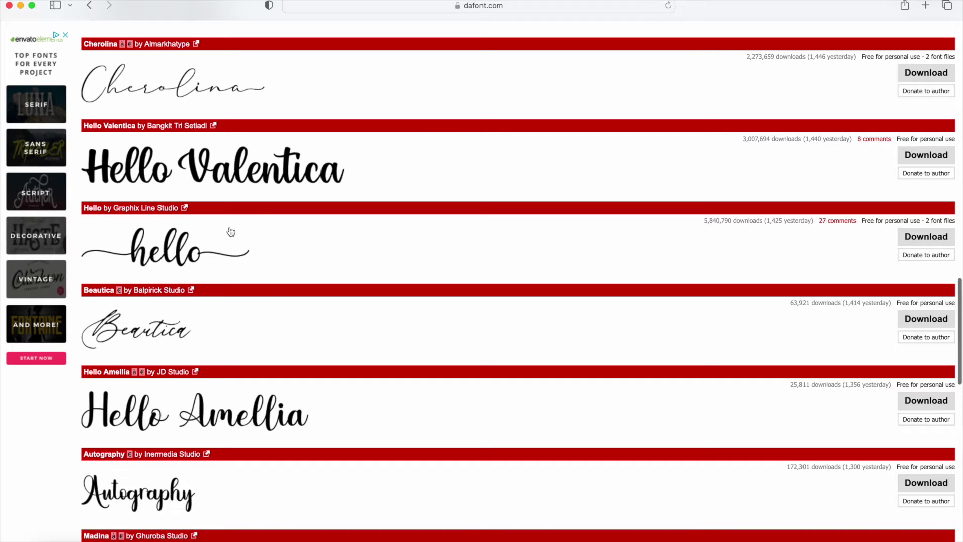
scroll(230, 231, down, 2)
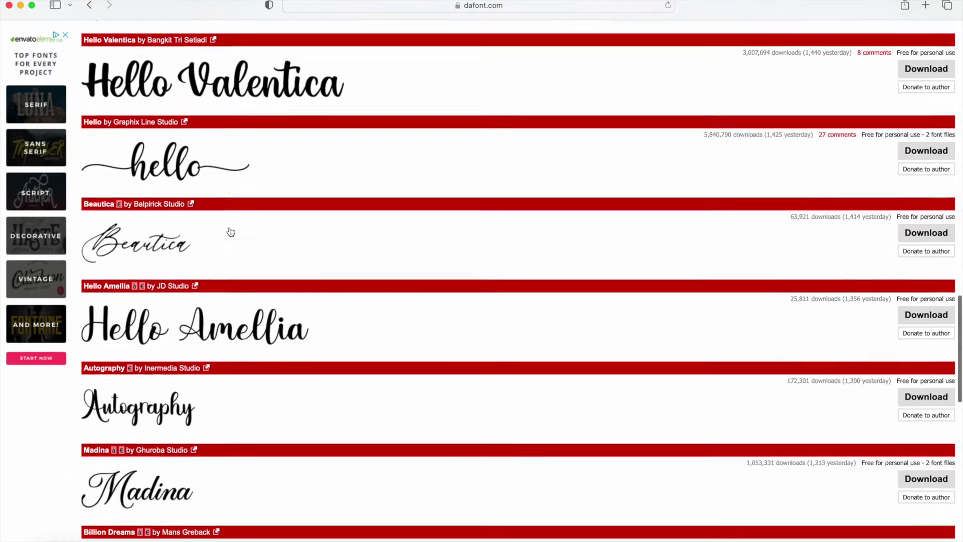
scroll(230, 232, down, 2)
scroll(230, 232, down, 1)
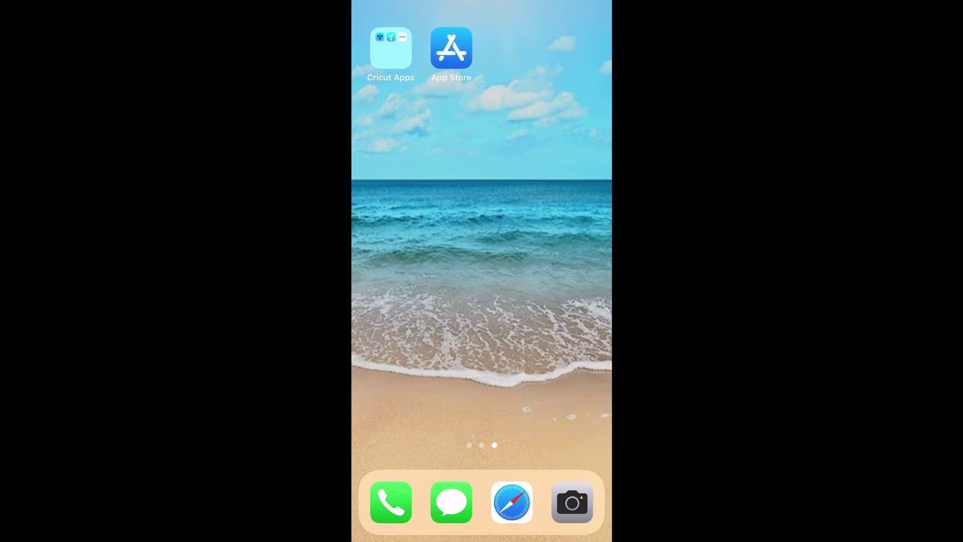
Search the App Store for 'ifont' and open the iFont: find, install any font page
click(451, 48)
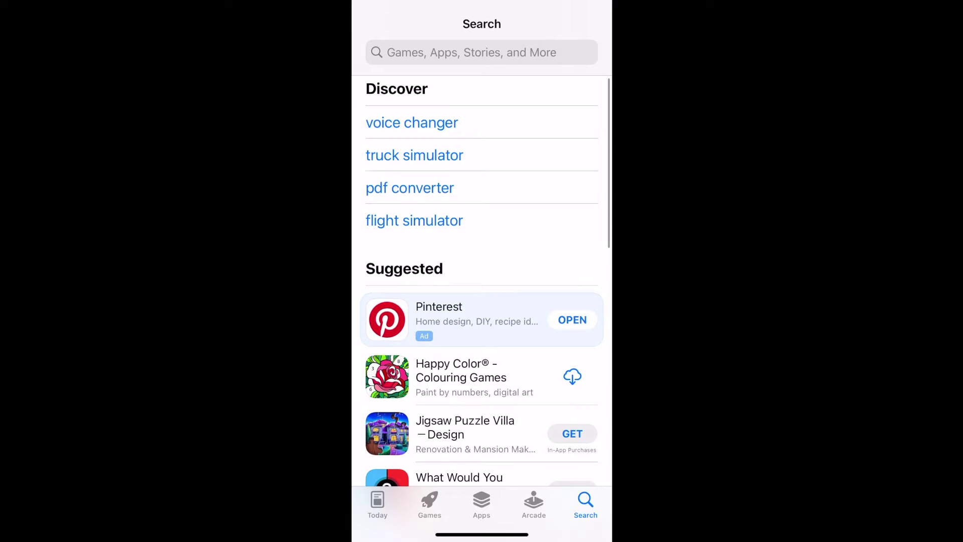
click(482, 52)
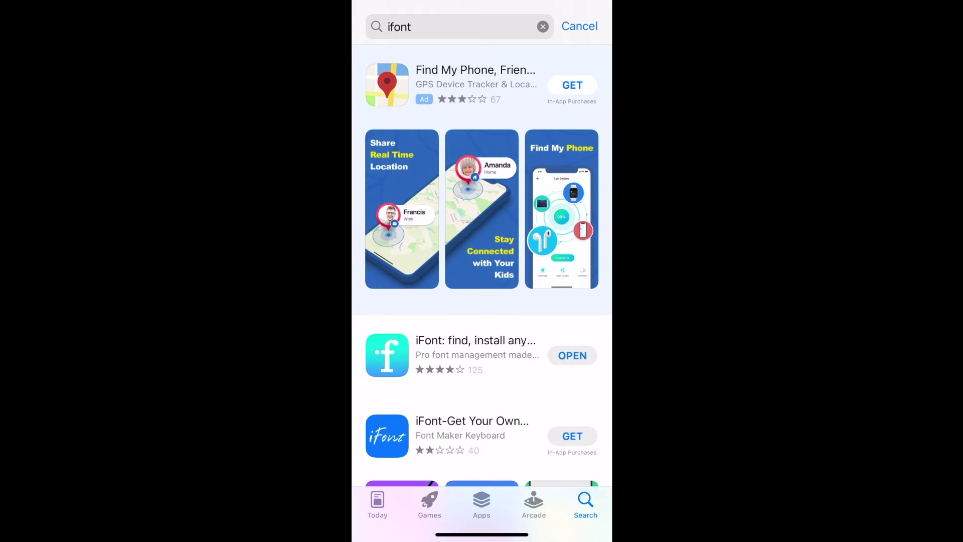
scroll(482, 289, down, 3)
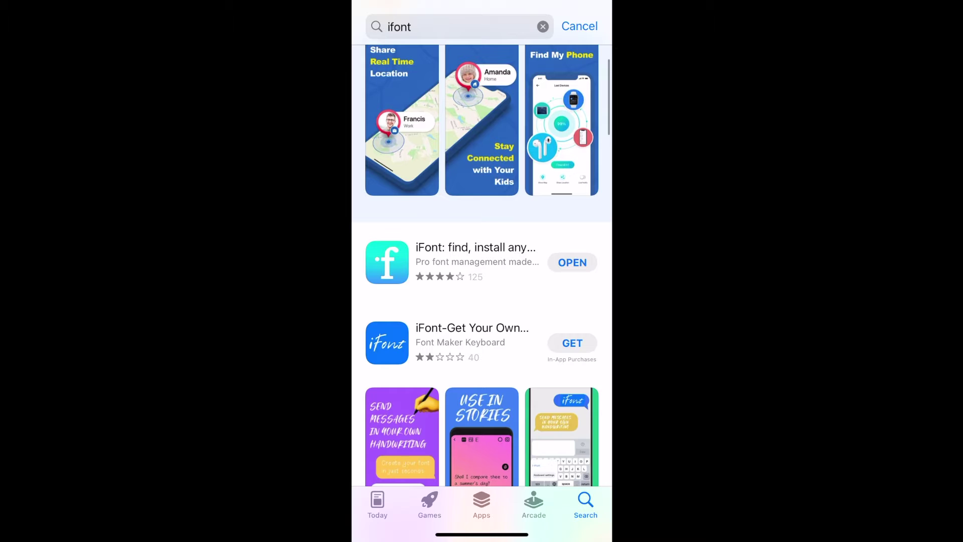
click(467, 259)
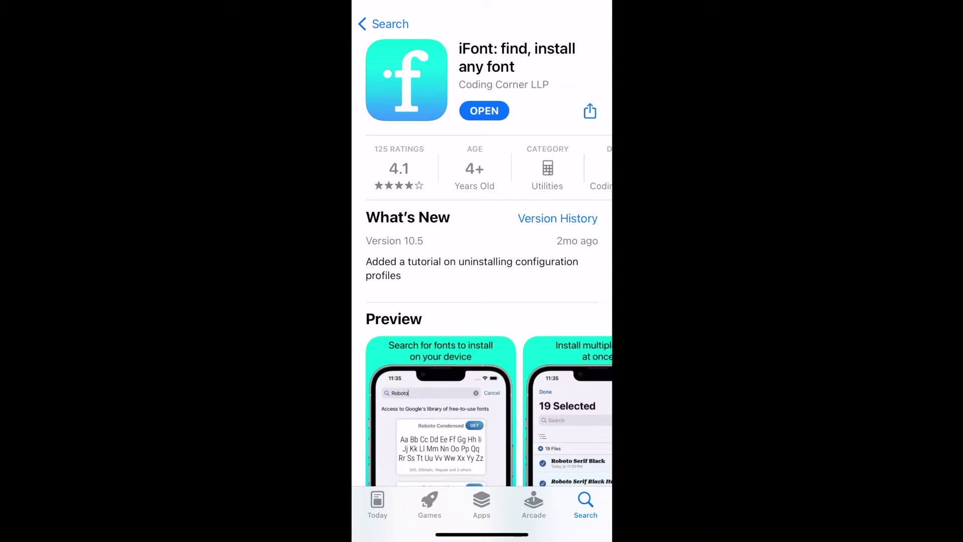
Launch iFont and open dafont.com's Script > Calligraphy fonts in Font Finder
click(484, 110)
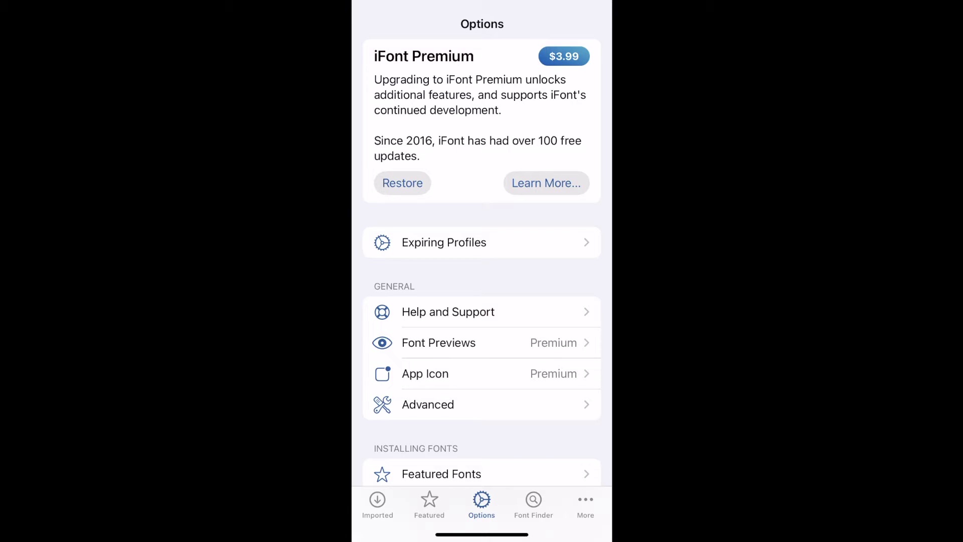
click(534, 504)
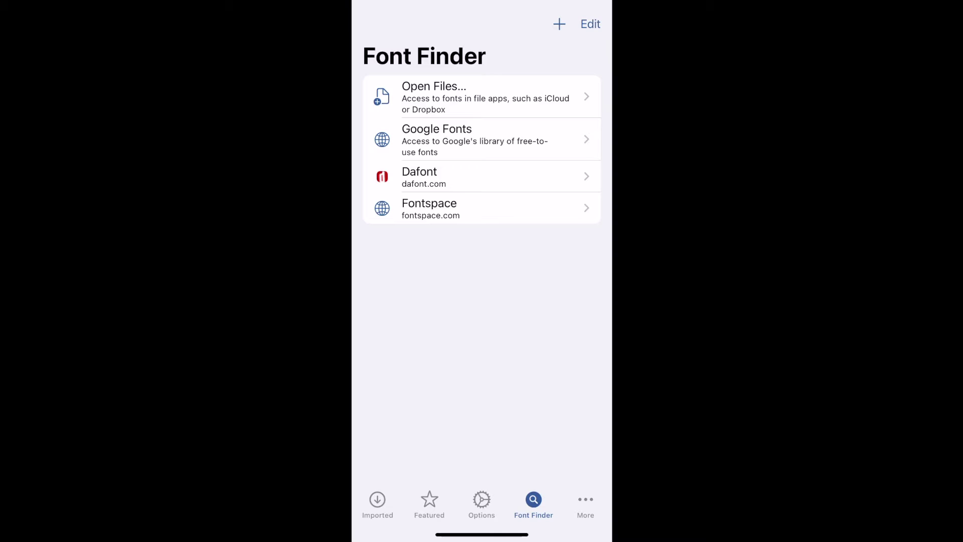
click(451, 176)
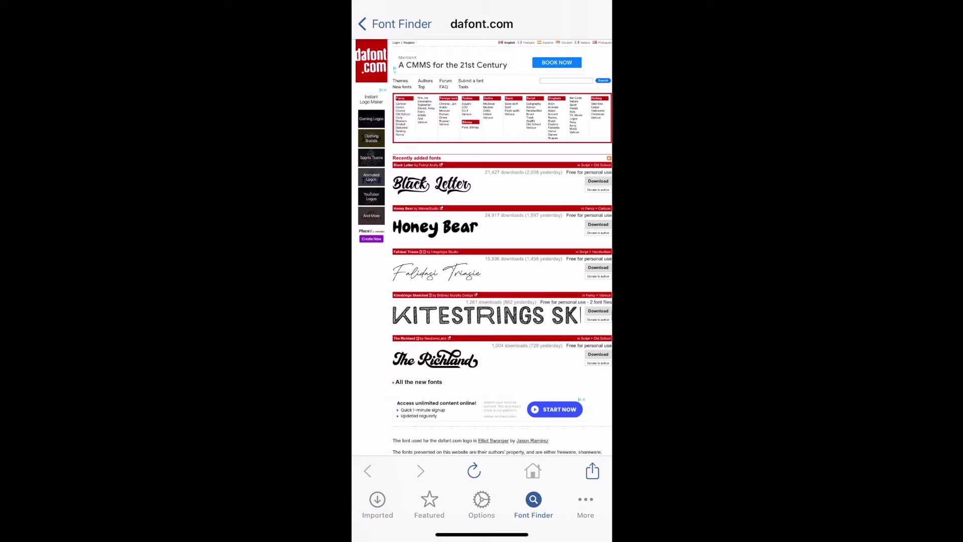
scroll(481, 248, up, 3)
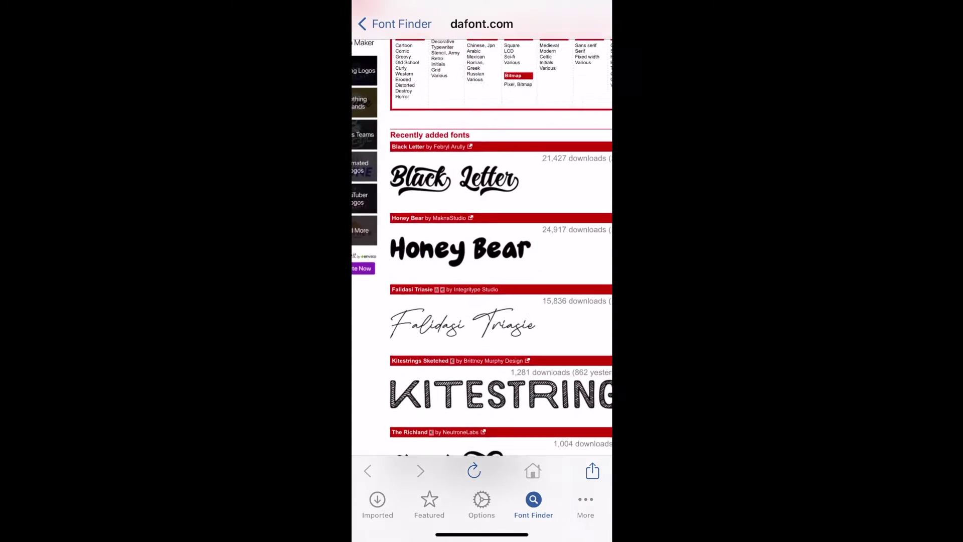
scroll(482, 248, down, 2)
scroll(482, 248, down, 1)
scroll(481, 263, down, 3)
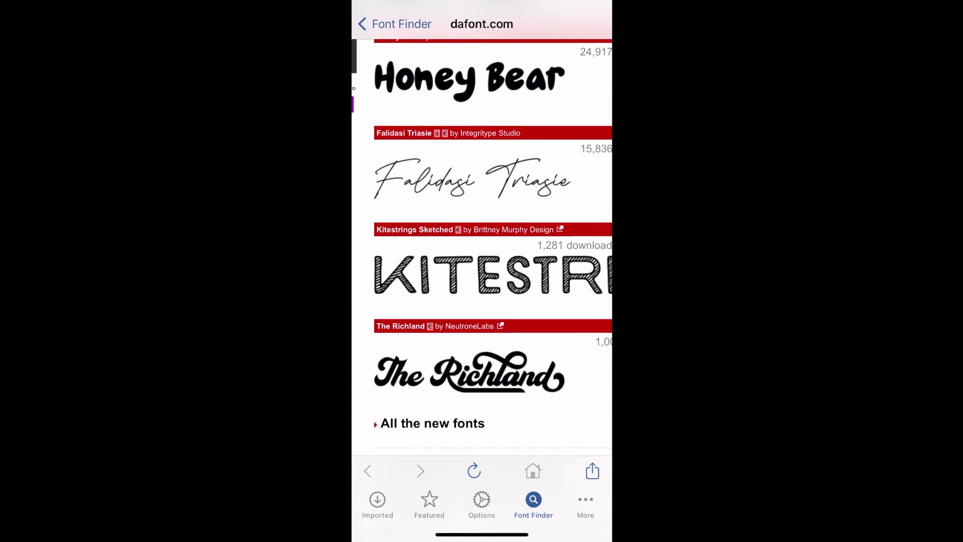
scroll(482, 249, up, 2)
scroll(481, 248, up, 2)
scroll(482, 248, up, 1)
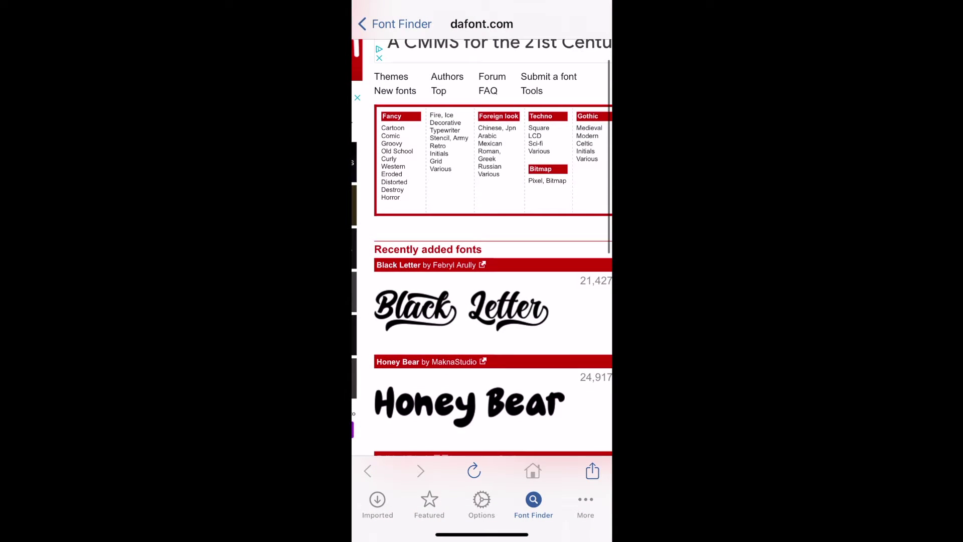
scroll(481, 249, right, 5)
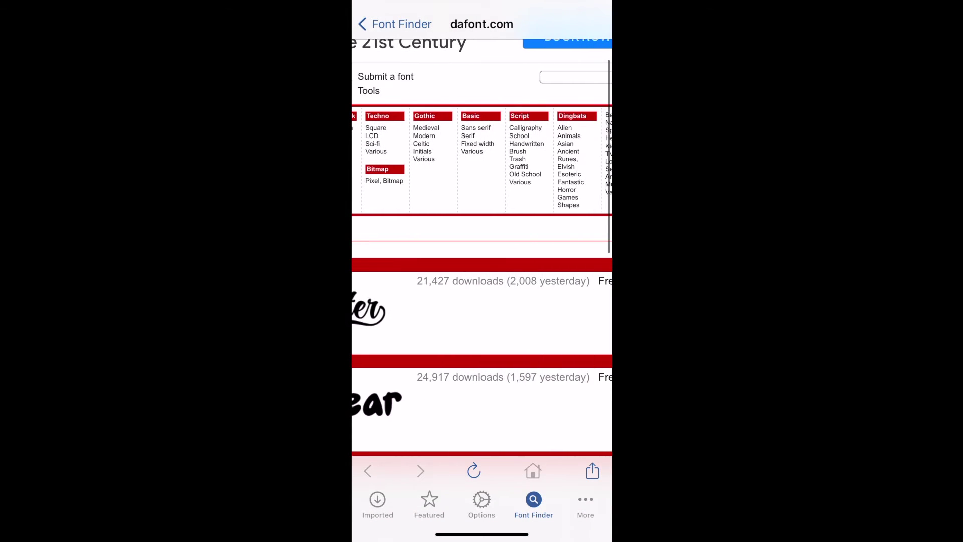
scroll(496, 189, up, 3)
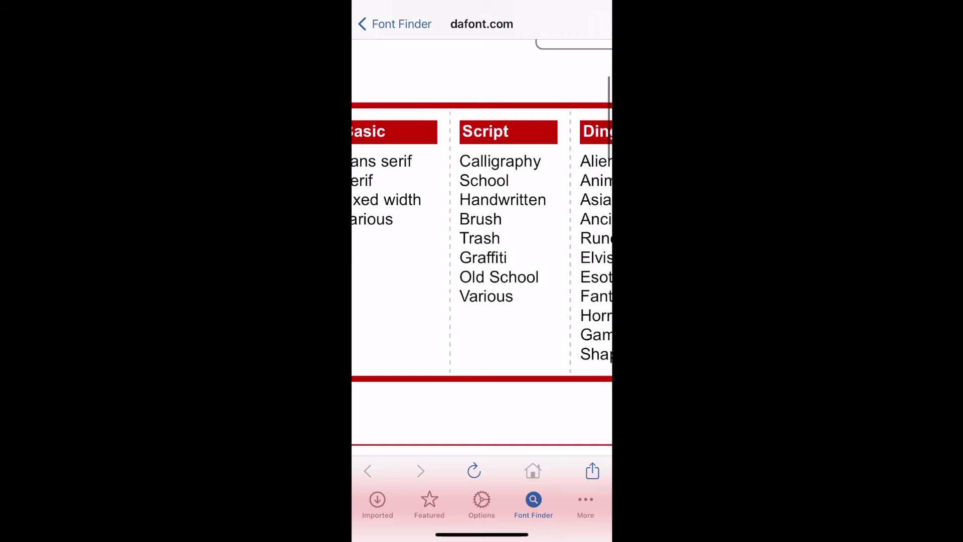
click(500, 161)
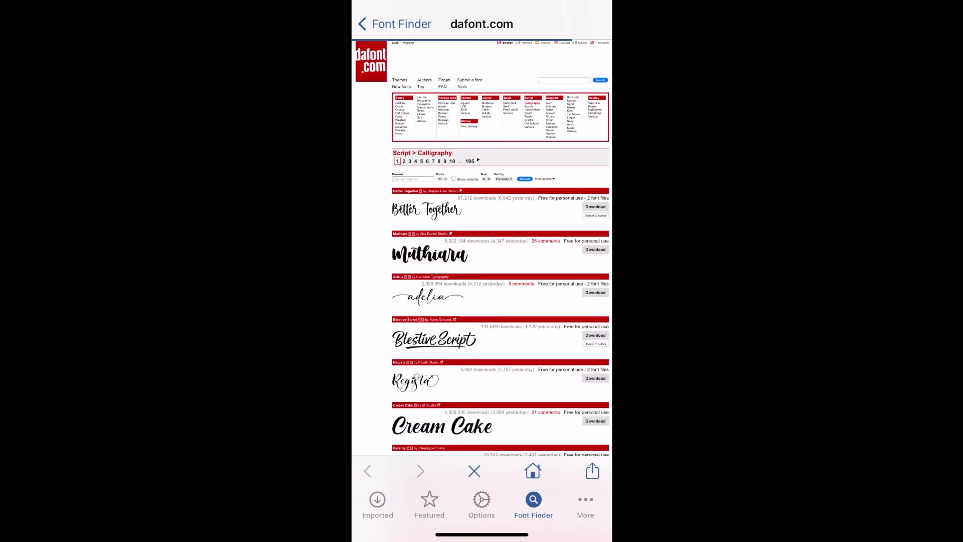
scroll(412, 239, up, 5)
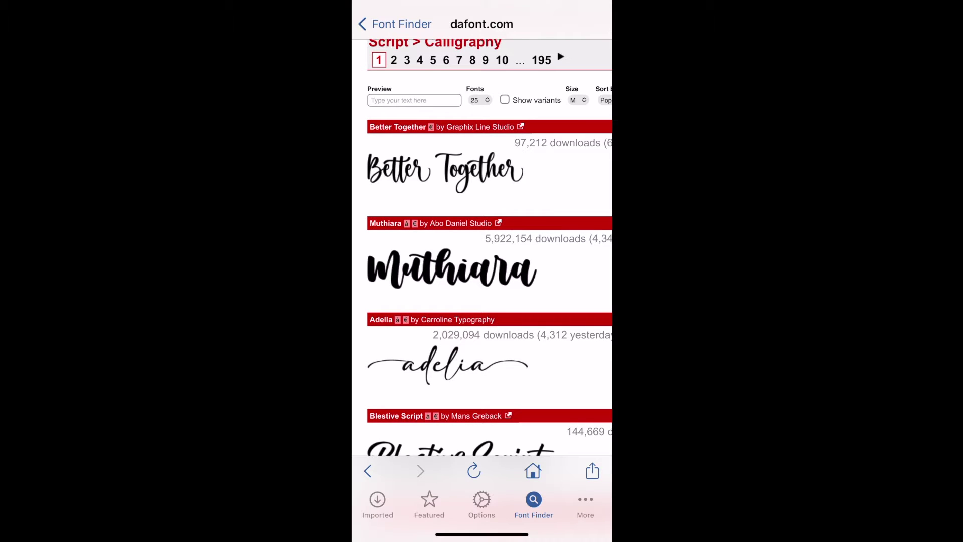
scroll(488, 286, down, 3)
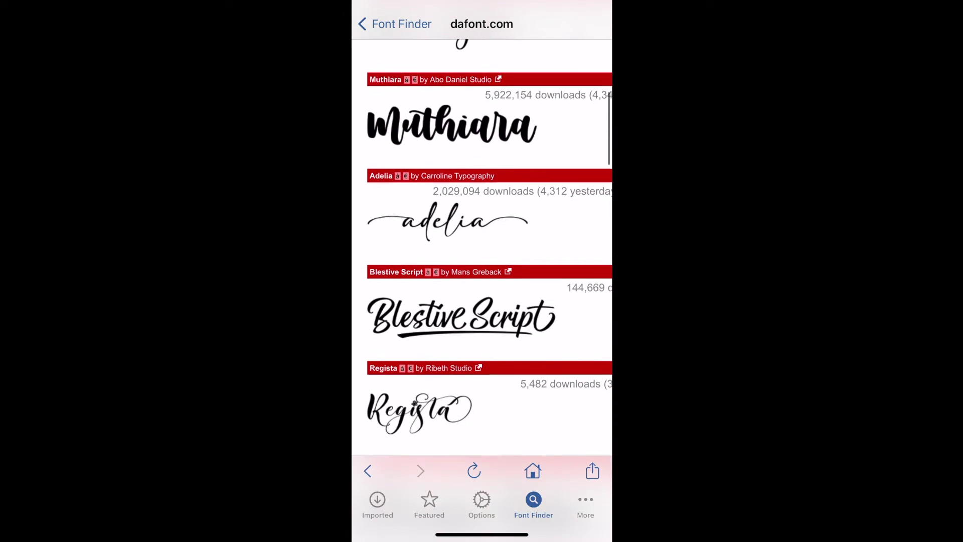
scroll(489, 285, down, 5)
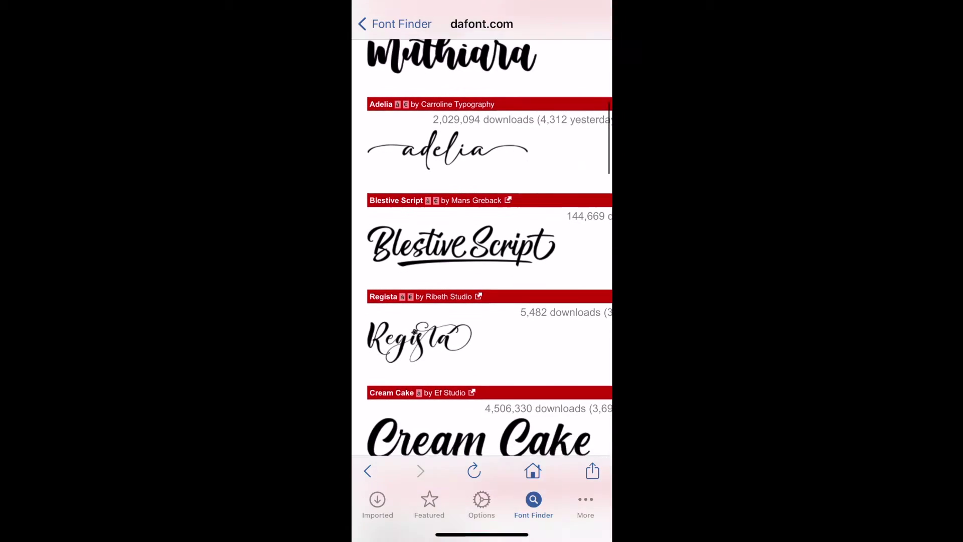
scroll(489, 286, down, 2)
scroll(489, 286, down, 2)
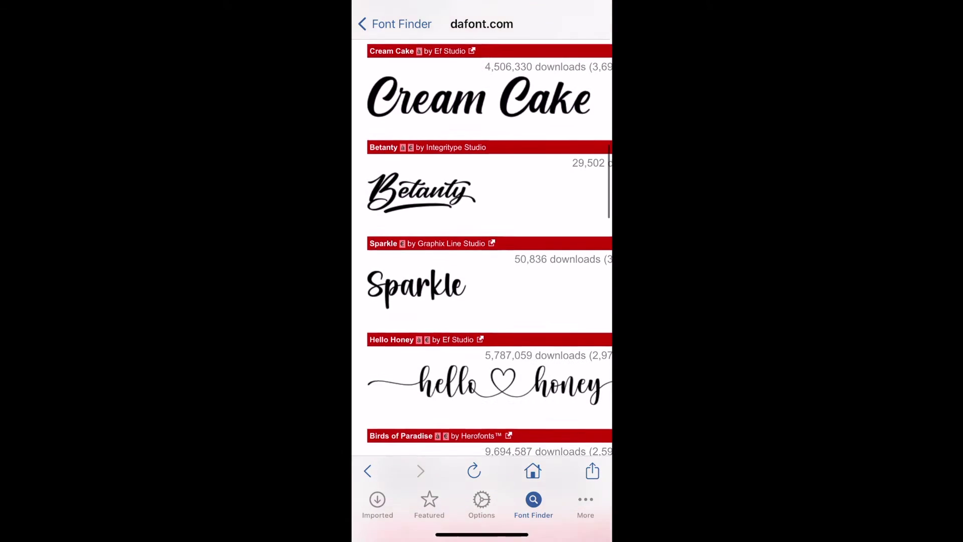
scroll(489, 286, down, 2)
scroll(489, 285, down, 2)
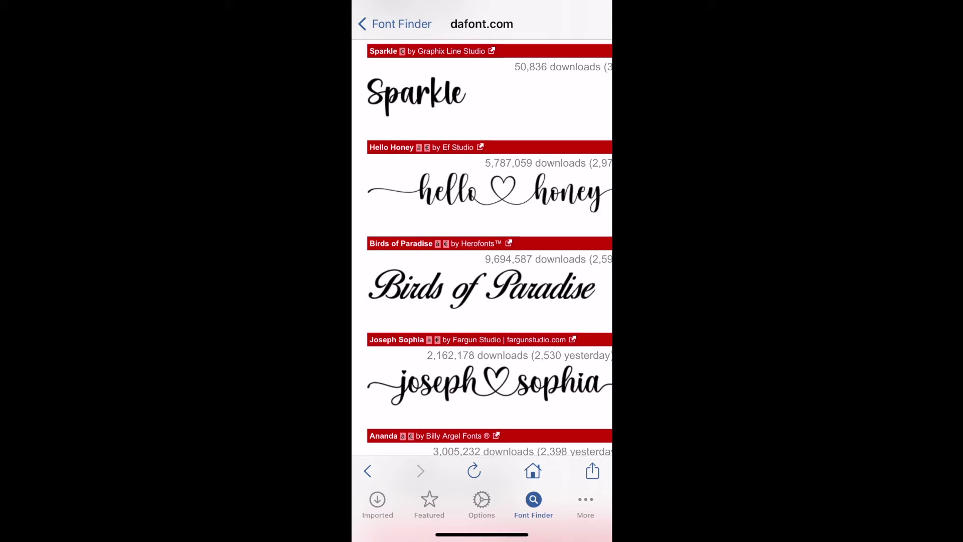
scroll(489, 286, down, 1)
scroll(489, 286, down, 3)
scroll(490, 286, down, 2)
scroll(488, 286, down, 1)
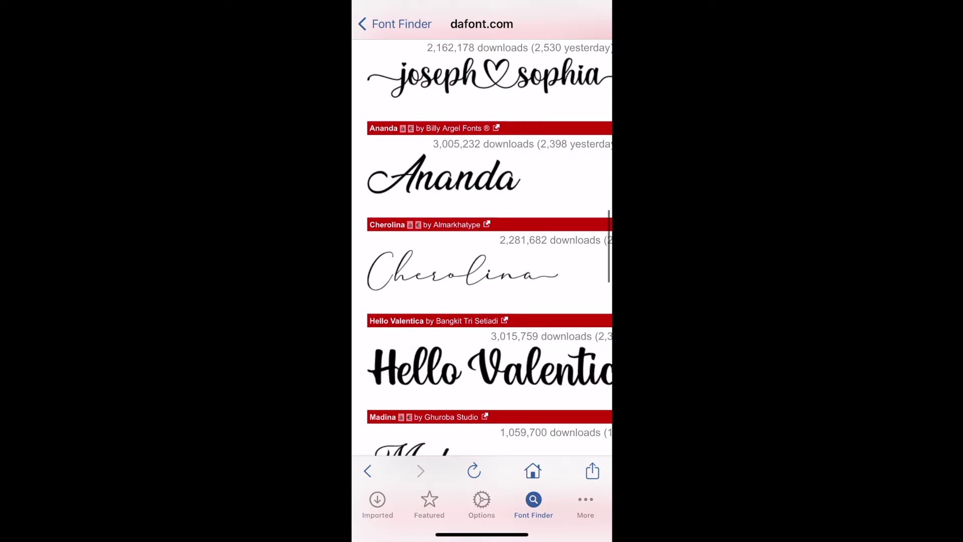
scroll(488, 285, down, 2)
scroll(489, 286, down, 1)
scroll(488, 285, down, 1)
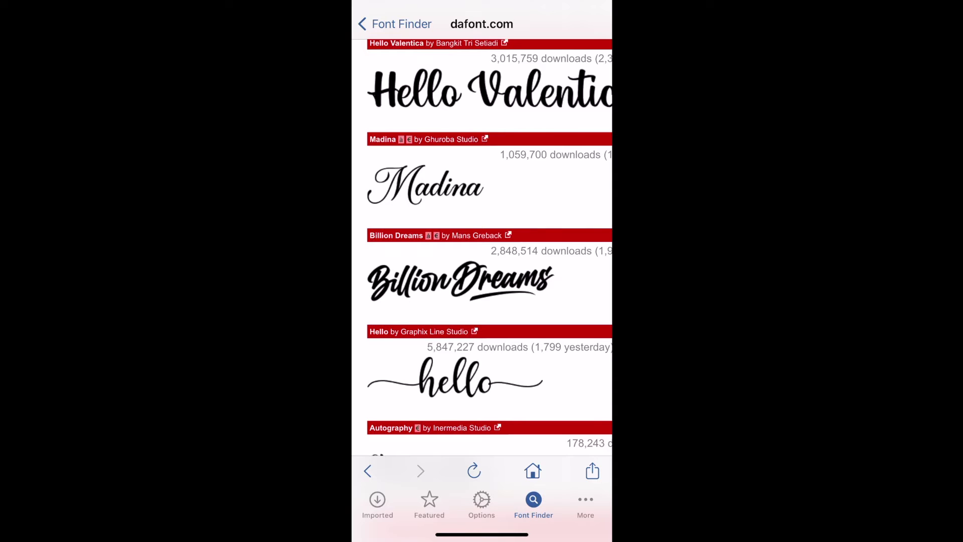
scroll(482, 248, down, 5)
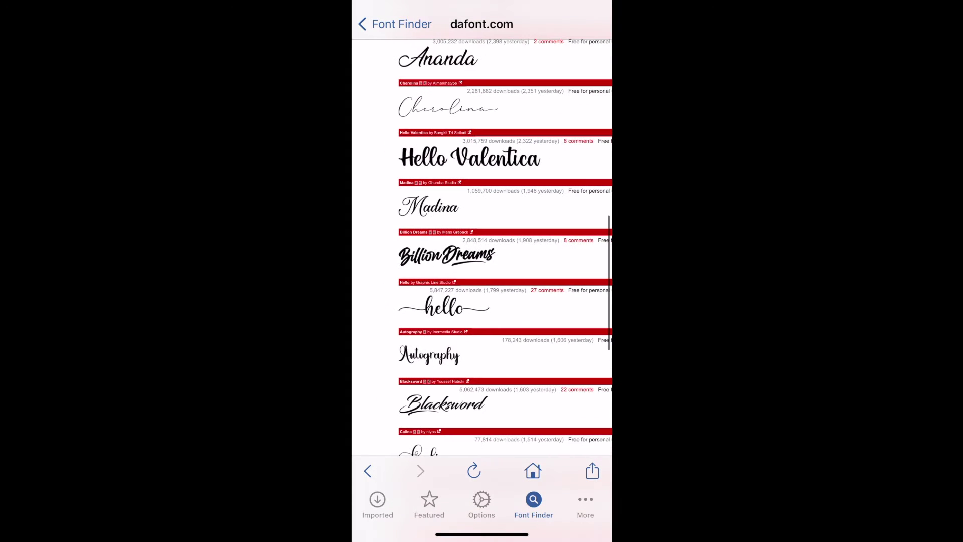
scroll(490, 248, up, 2)
scroll(490, 249, up, 2)
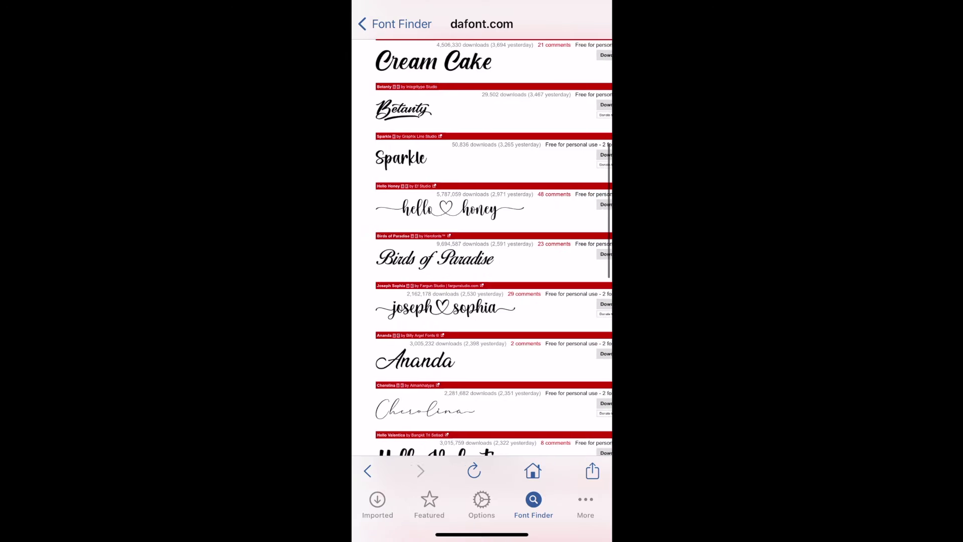
scroll(496, 249, right, 2)
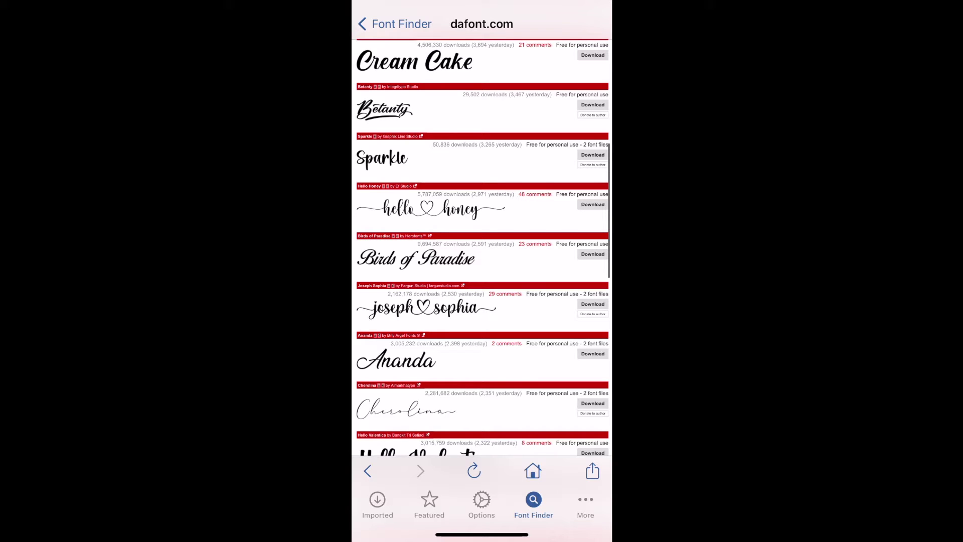
Download the Hello Honey font archive from dafont.com's script listing
click(592, 203)
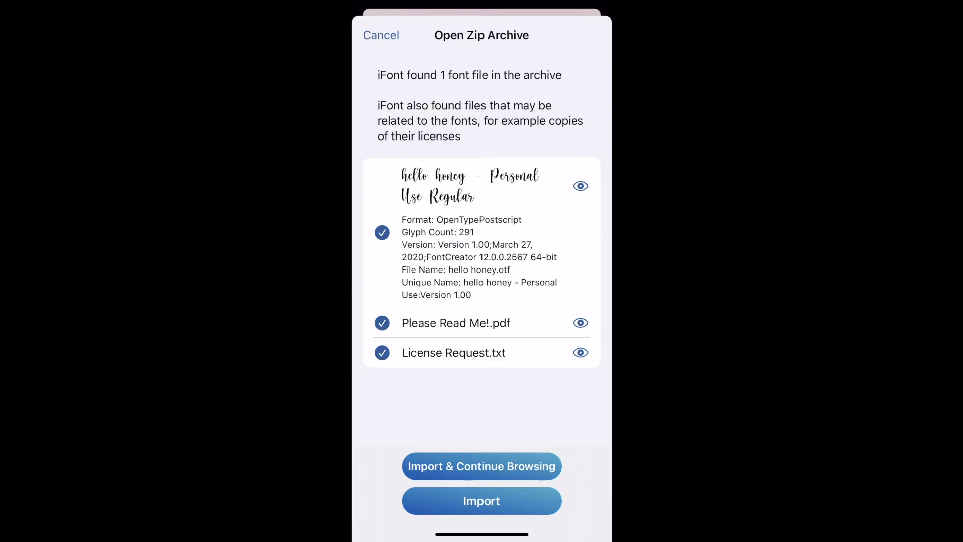
Import Hello Honey in iFont and allow download of its installer profile
click(481, 501)
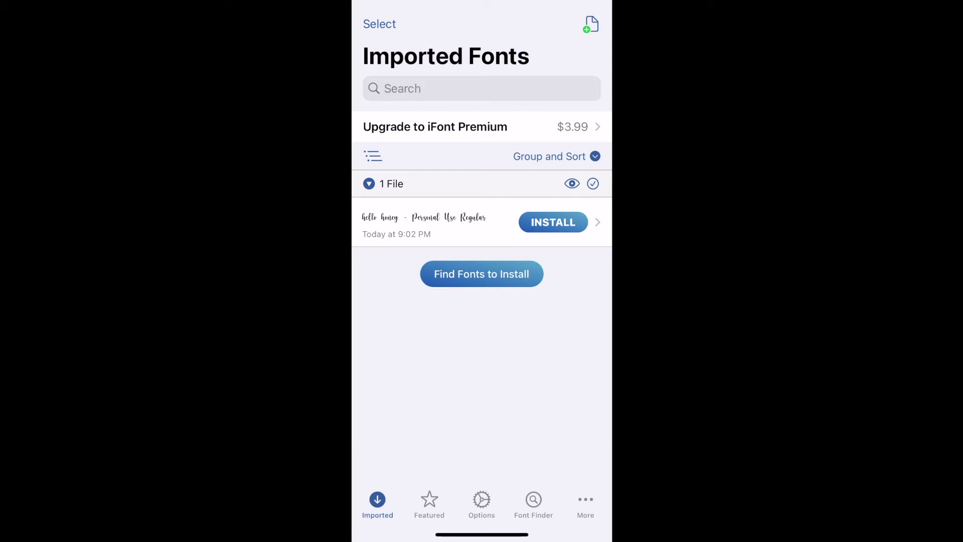
click(553, 222)
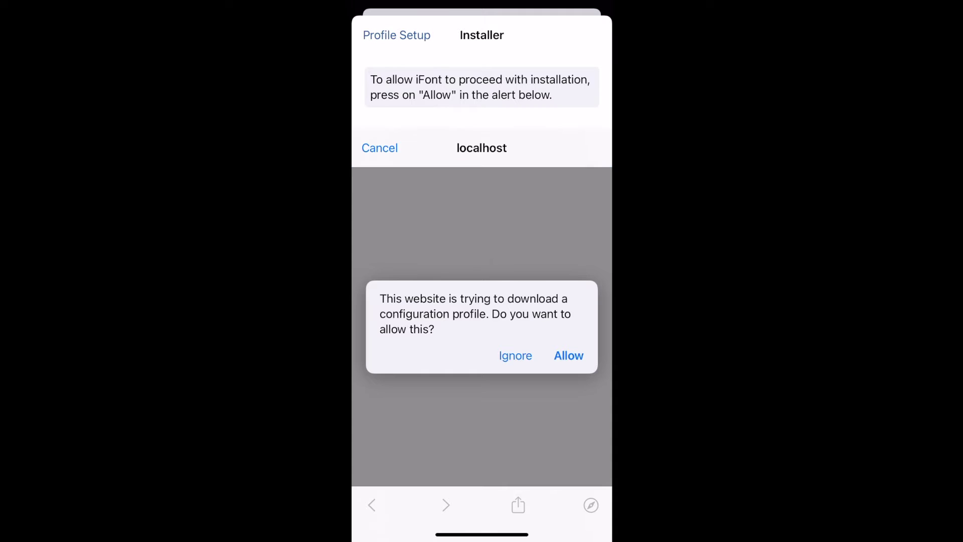
click(569, 355)
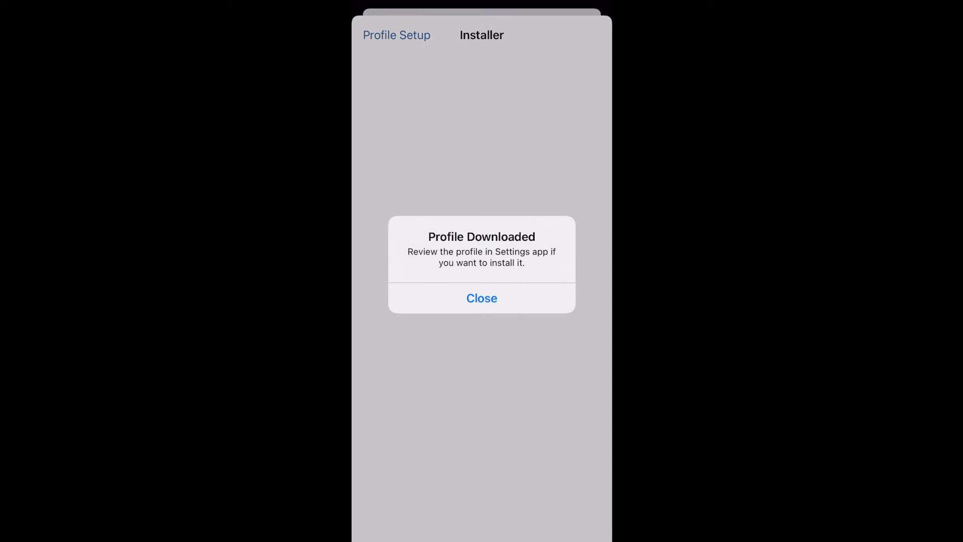
click(482, 299)
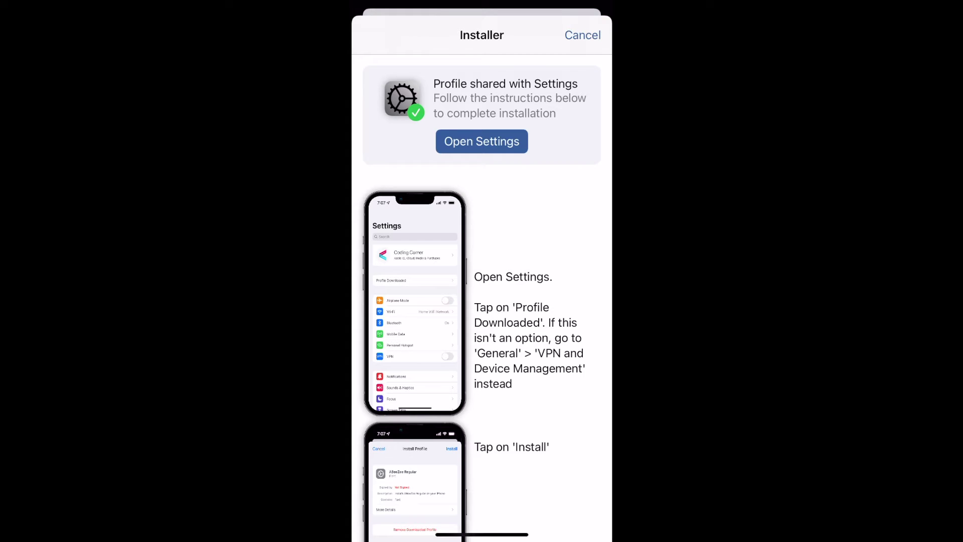
Install the hello honey profile from General > VPN & Device Management, past the unsigned warning
drag(481, 533, 481, 338)
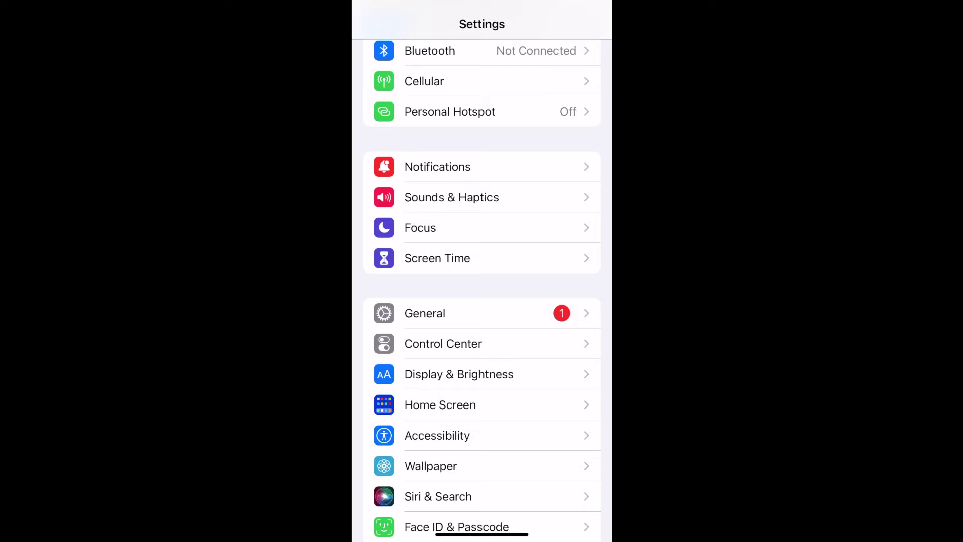
click(425, 313)
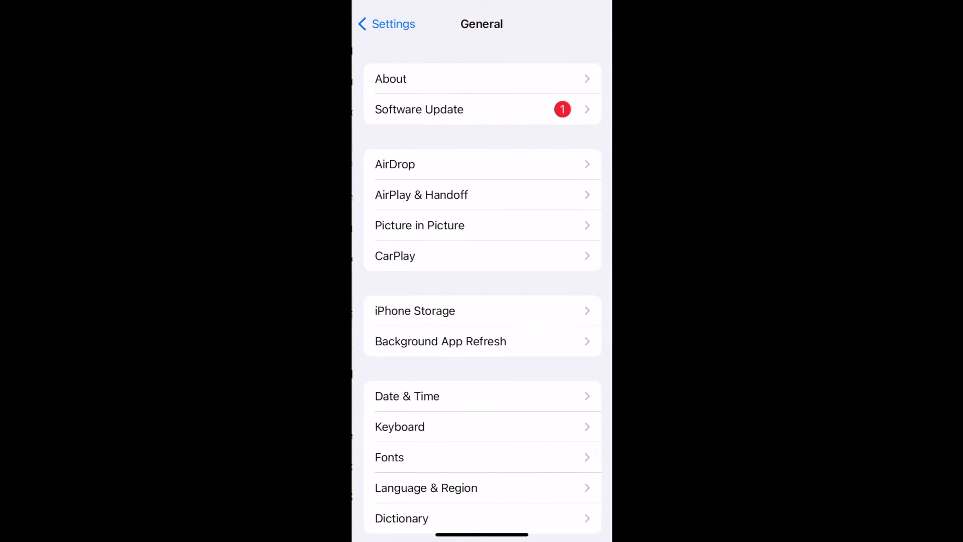
scroll(482, 301, down, 5)
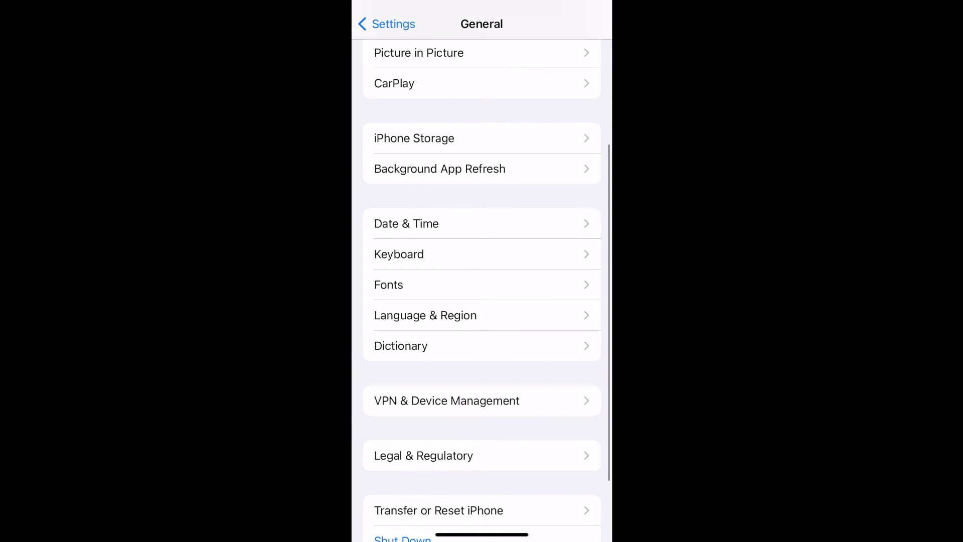
click(447, 400)
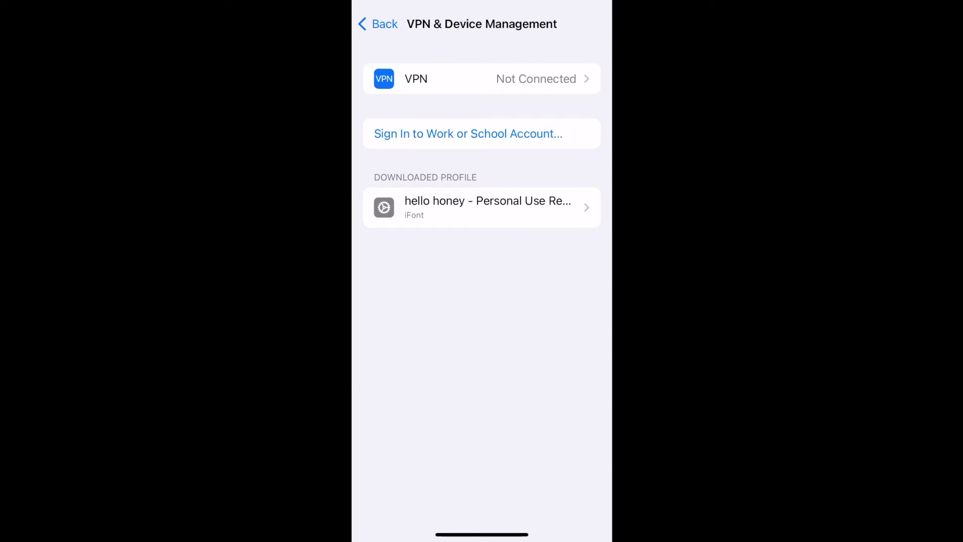
click(482, 207)
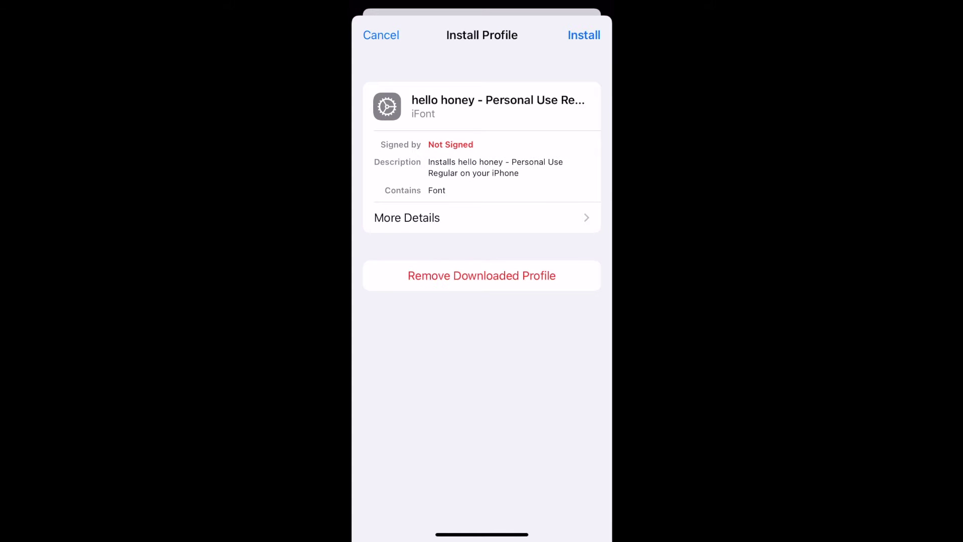
click(584, 34)
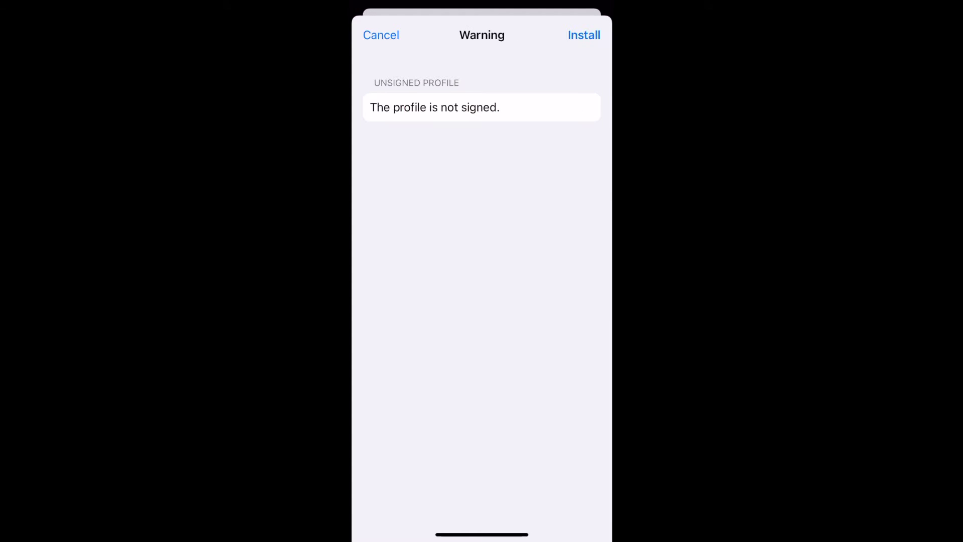
click(584, 35)
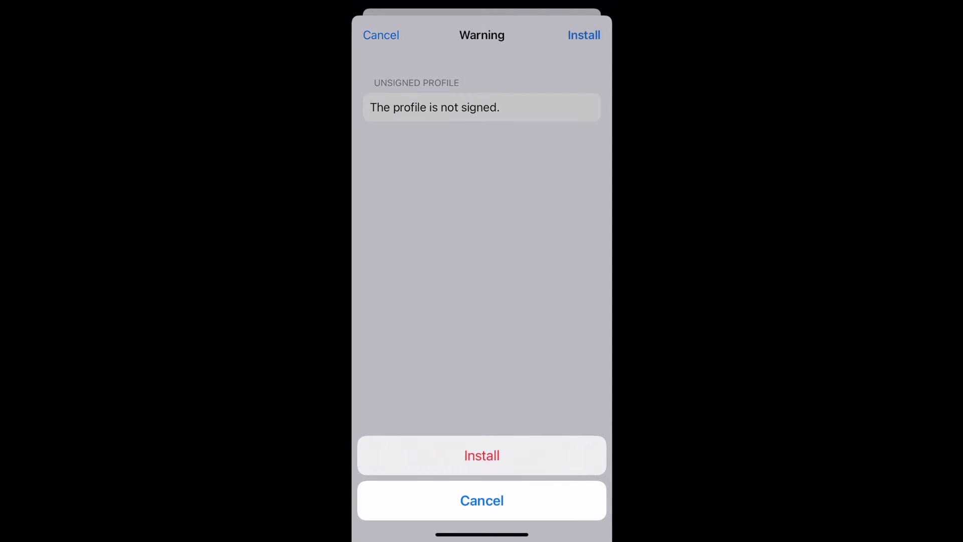
click(481, 455)
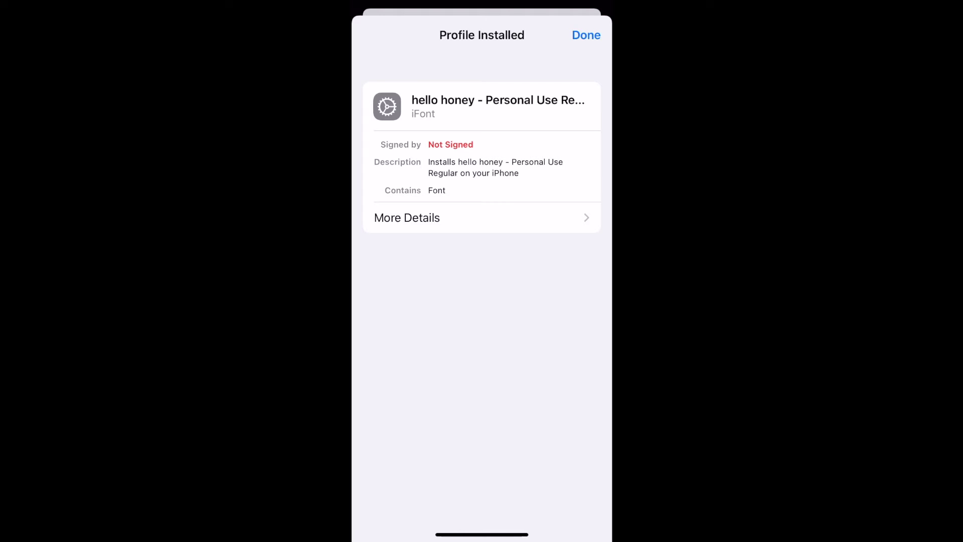
drag(482, 535, 481, 339)
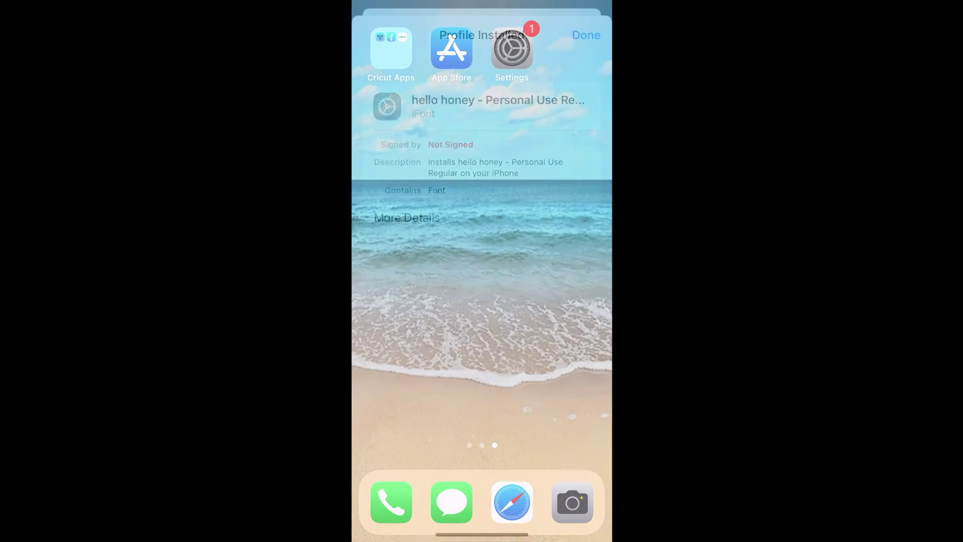
Find Unicode Character Viewer in the App Store and launch it
click(452, 48)
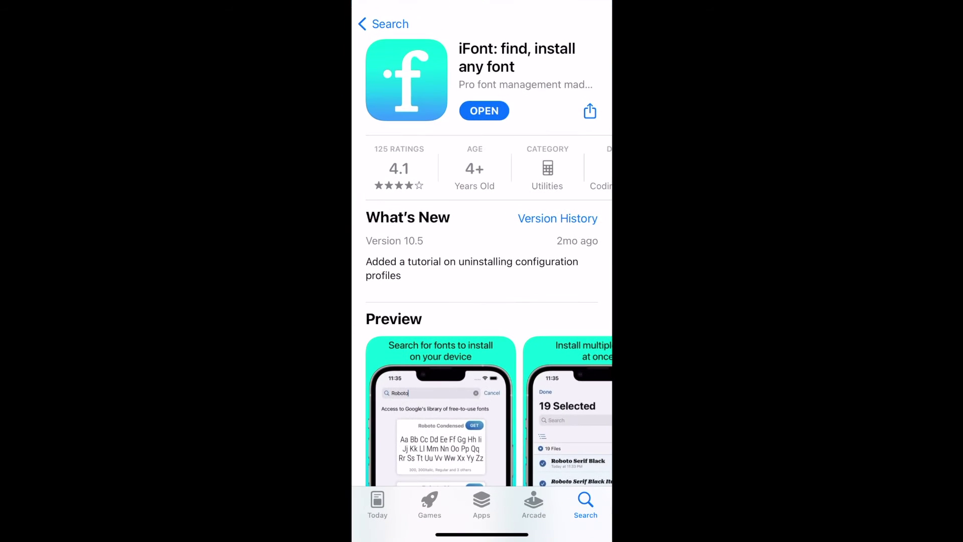
click(369, 26)
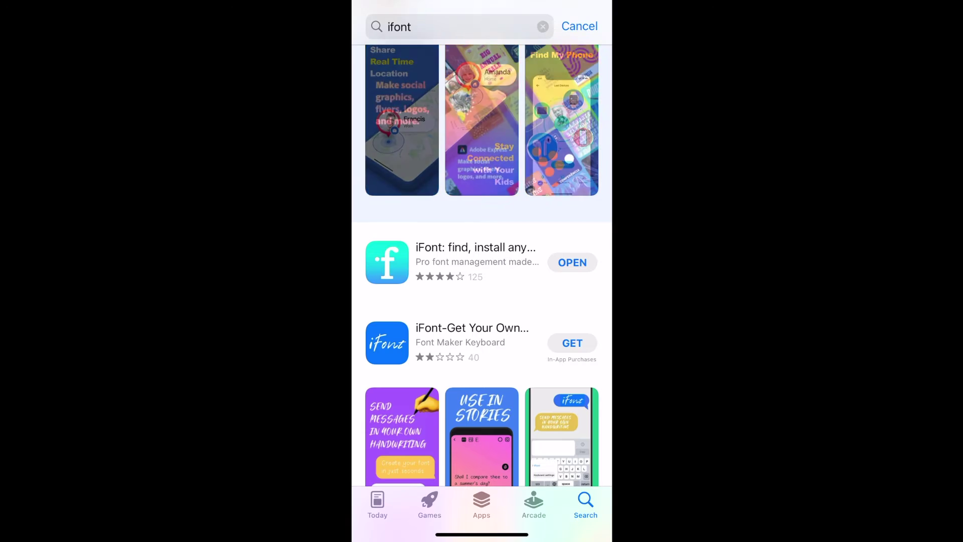
click(542, 26)
text(uni)
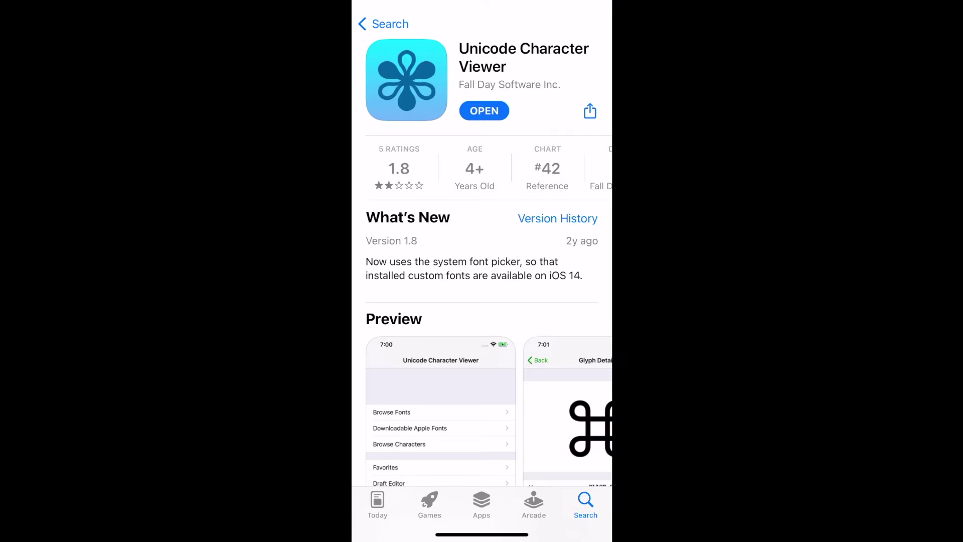
click(484, 111)
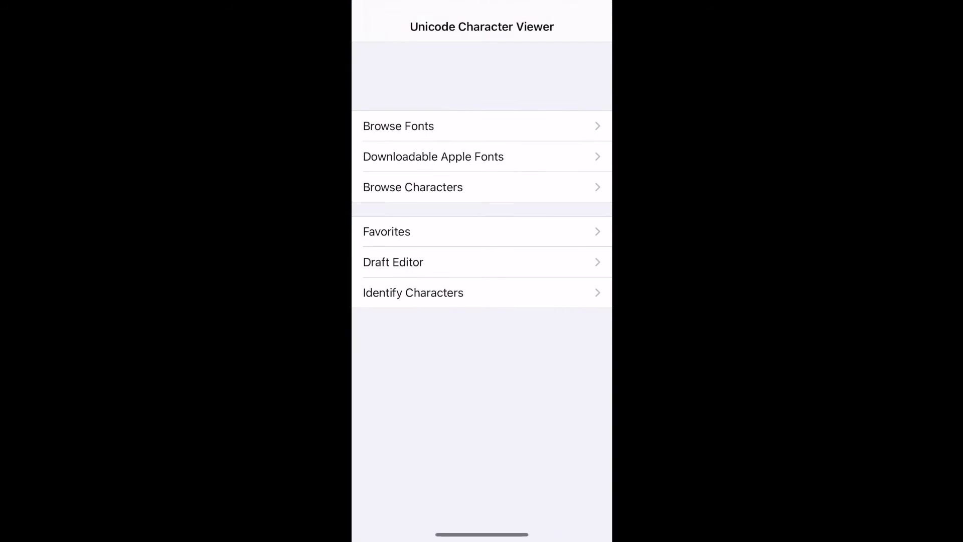
Browse installed fonts in Unicode Character Viewer and view hello honey's glyphs
click(421, 126)
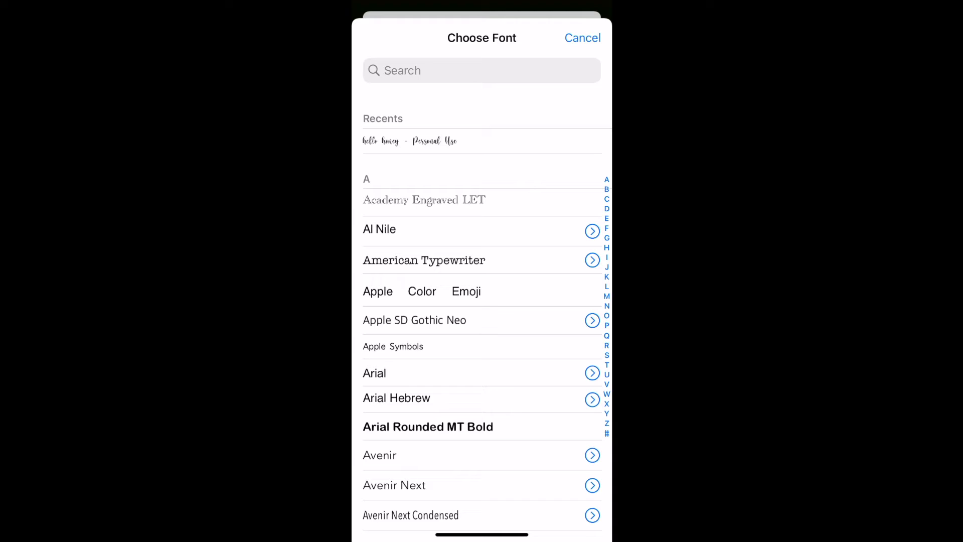
click(410, 141)
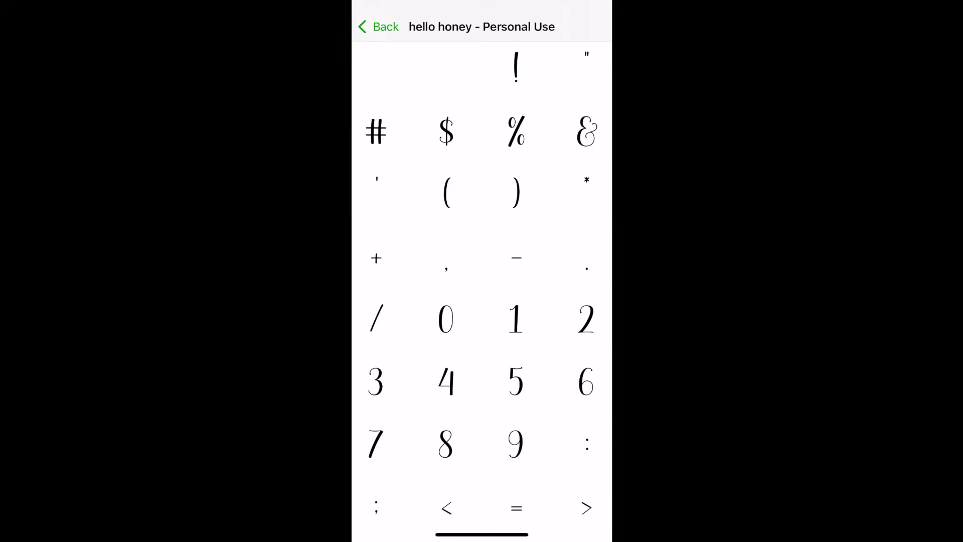
scroll(482, 291, down, 5)
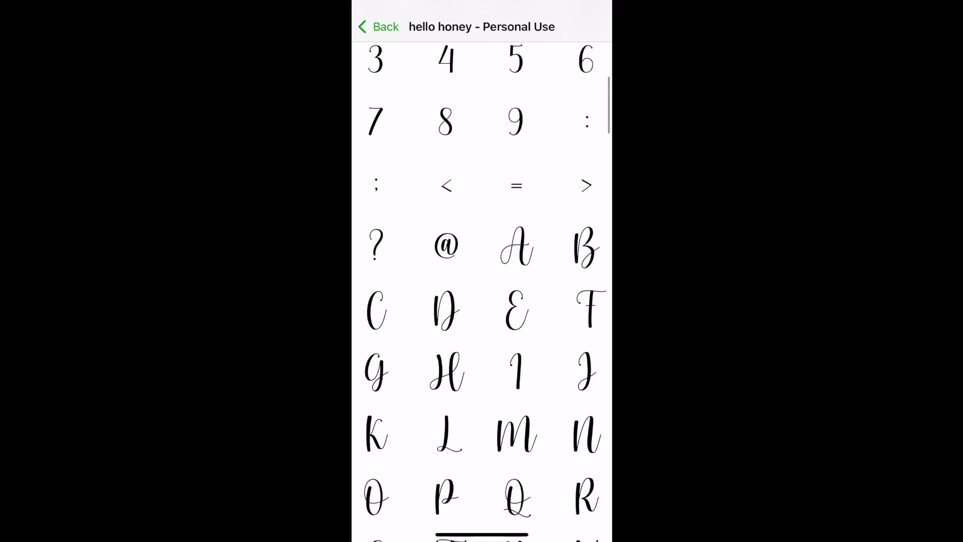
scroll(481, 292, down, 3)
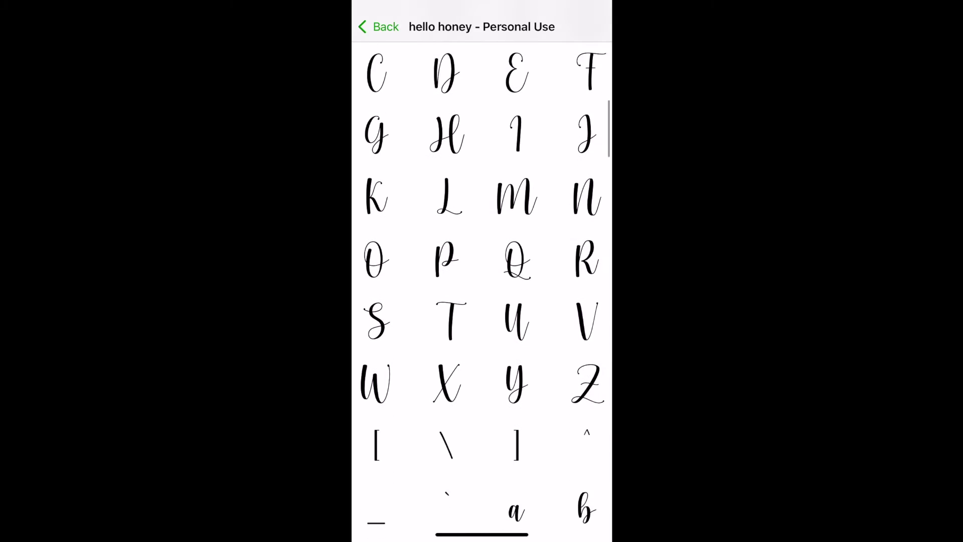
scroll(481, 291, down, 5)
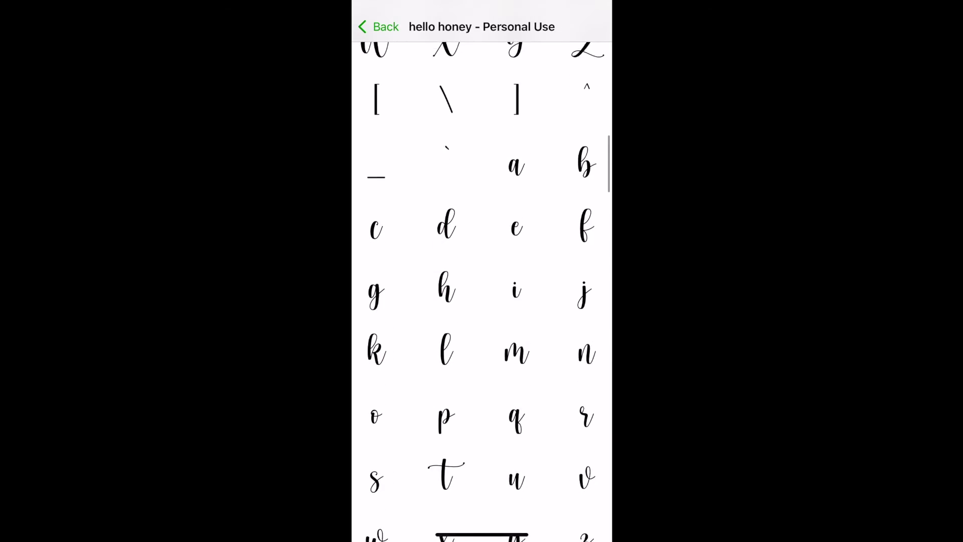
scroll(482, 292, down, 4)
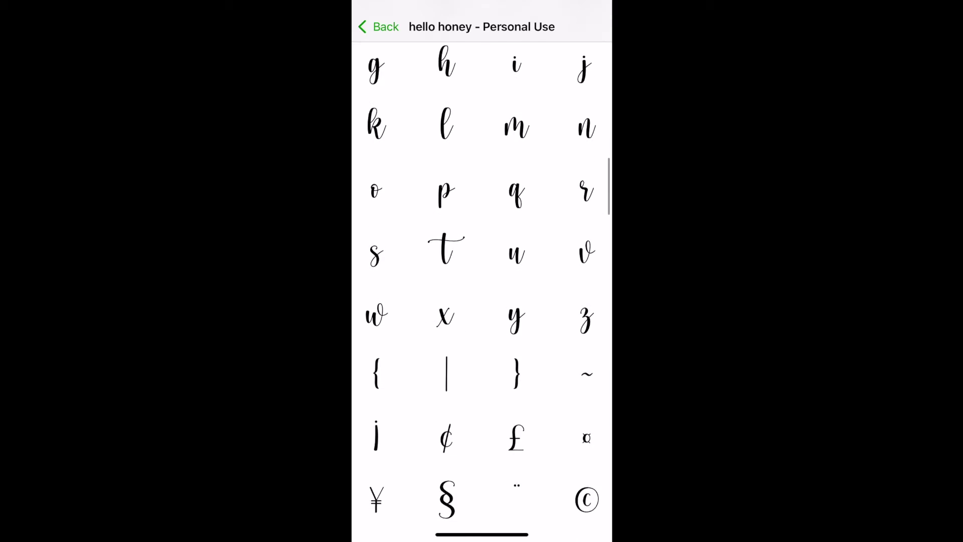
scroll(481, 290, down, 10)
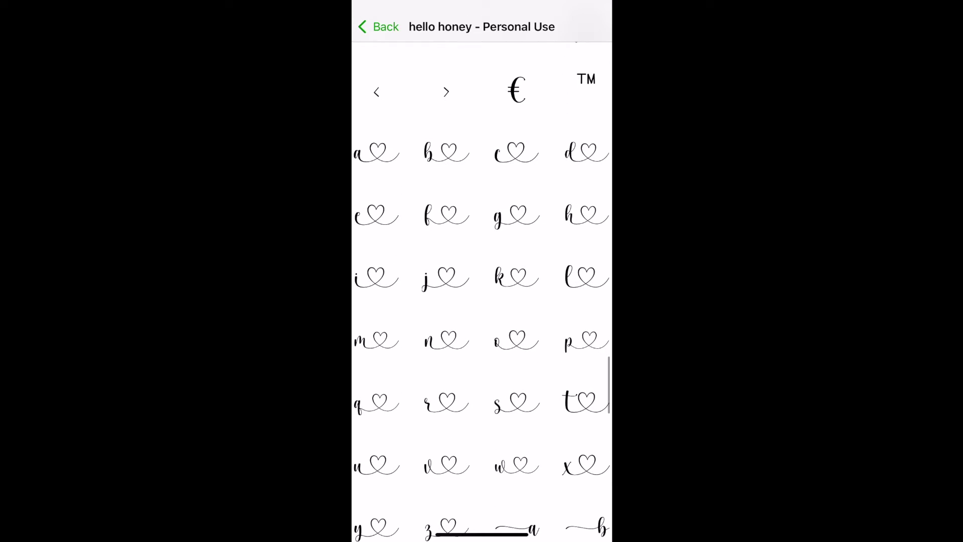
scroll(481, 335, down, 2)
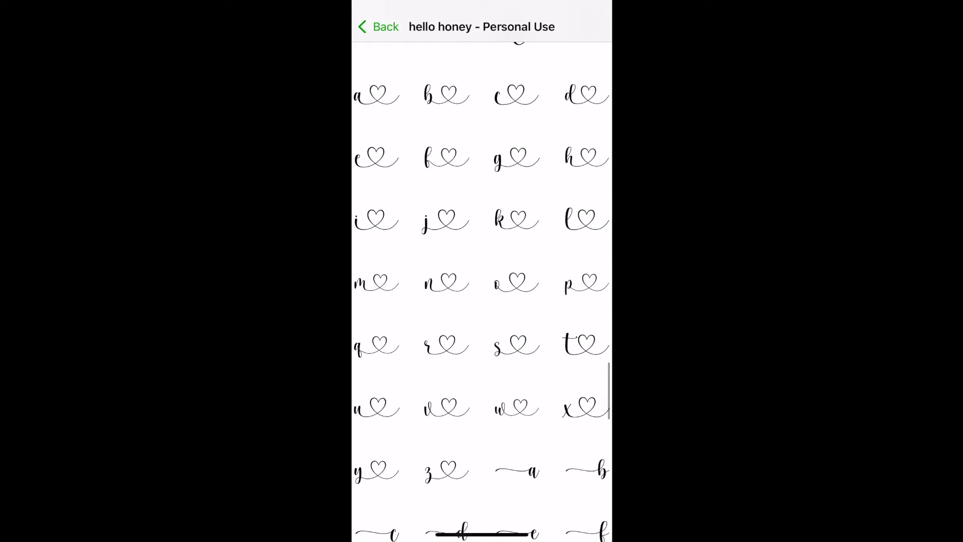
scroll(481, 291, down, 5)
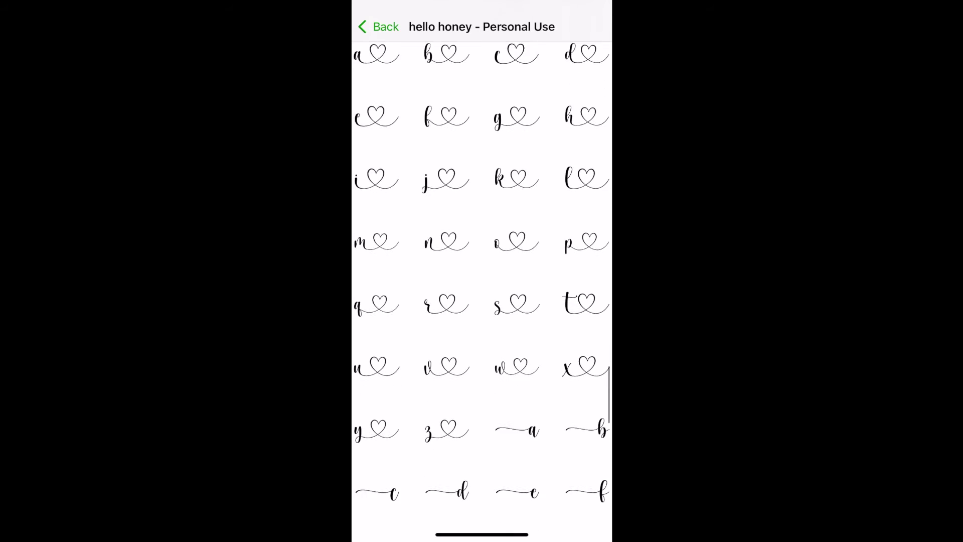
scroll(481, 291, down, 2)
scroll(482, 290, down, 2)
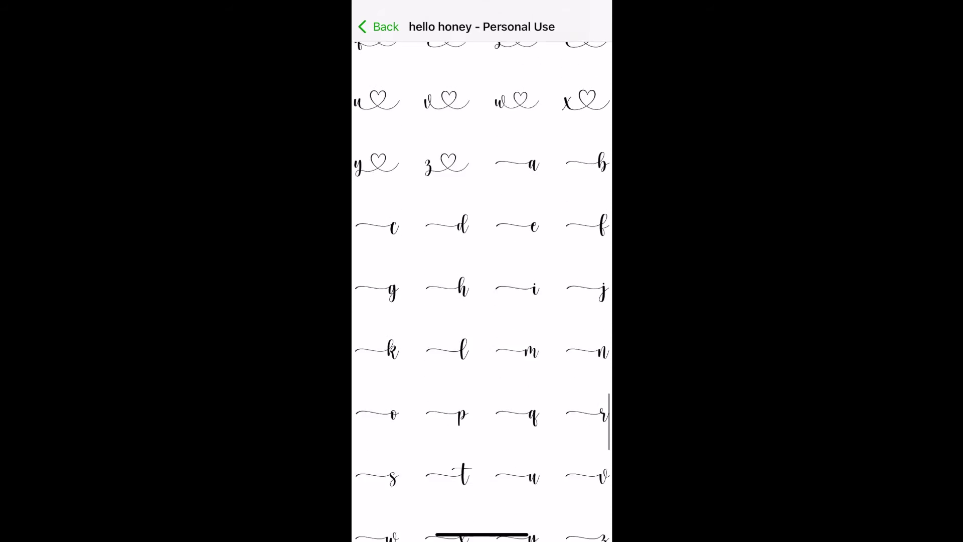
scroll(482, 291, down, 2)
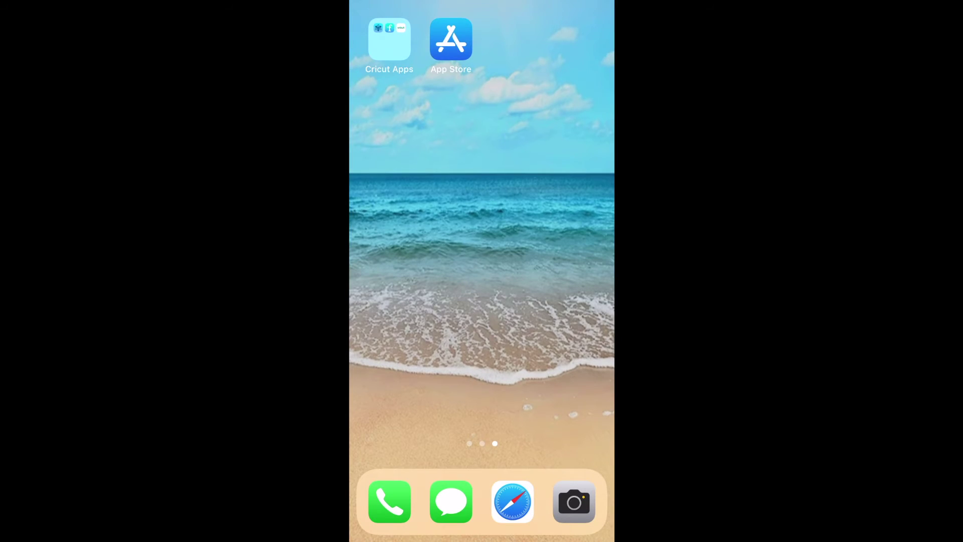
Launch Design Space, add a placeholder Text box, and list the device's installed fonts
click(388, 39)
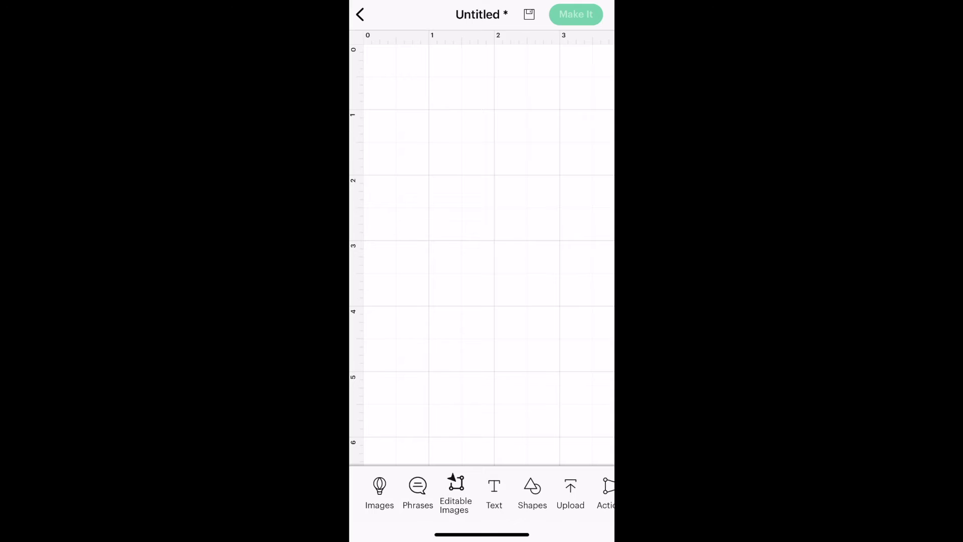
click(493, 492)
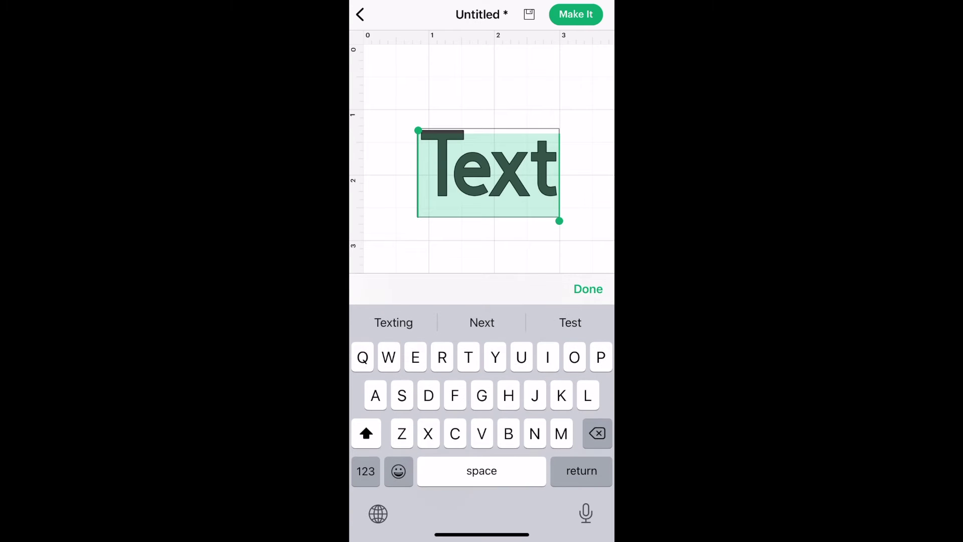
click(588, 289)
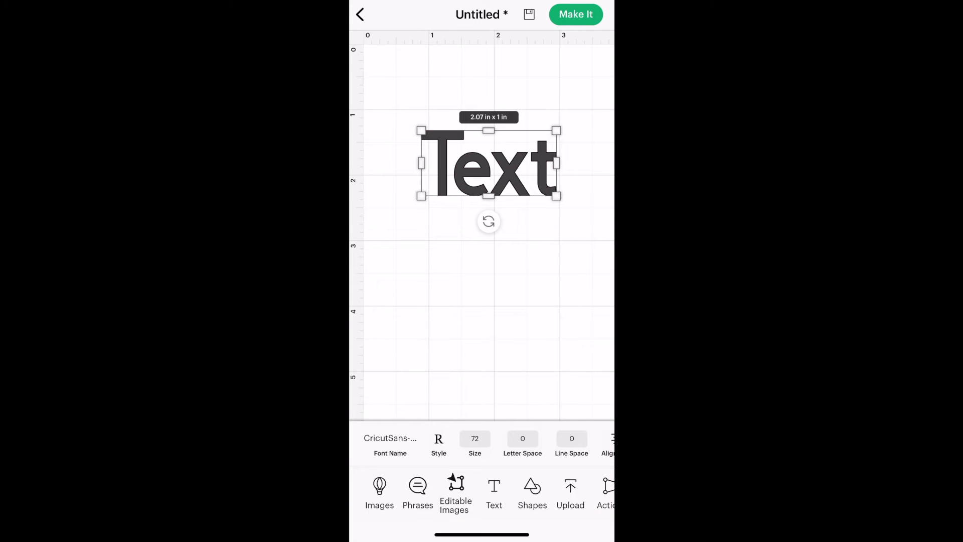
click(389, 438)
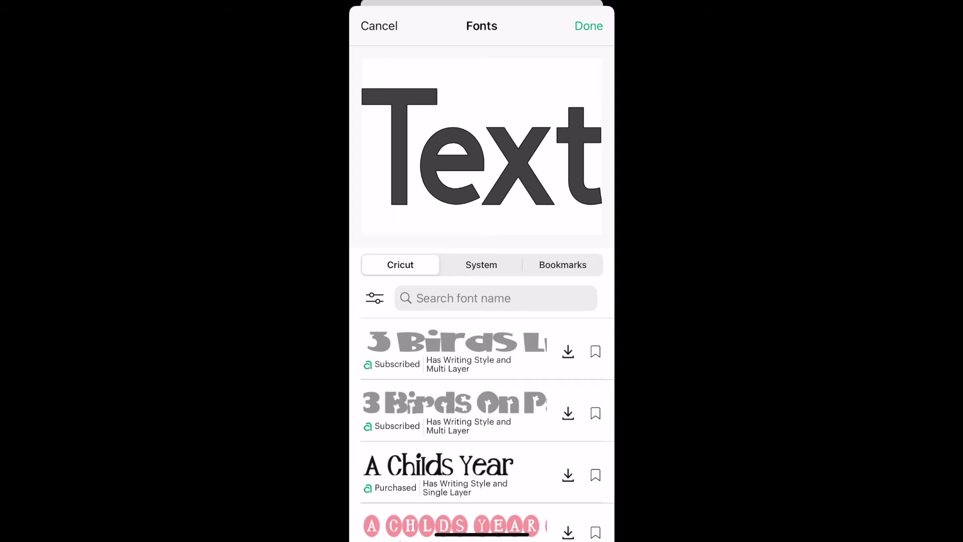
click(481, 264)
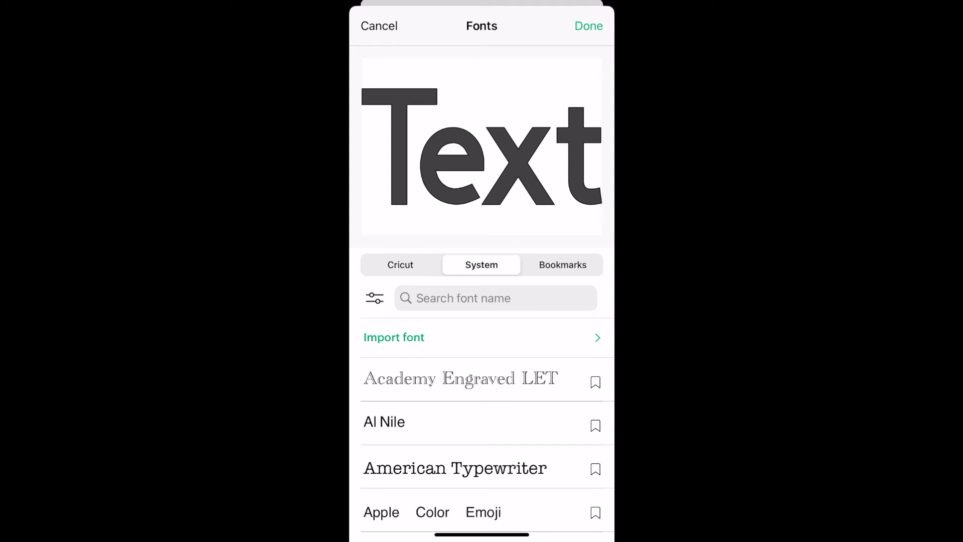
Search fonts for 'hello' and apply hello honey - Personal Use to the text
click(495, 297)
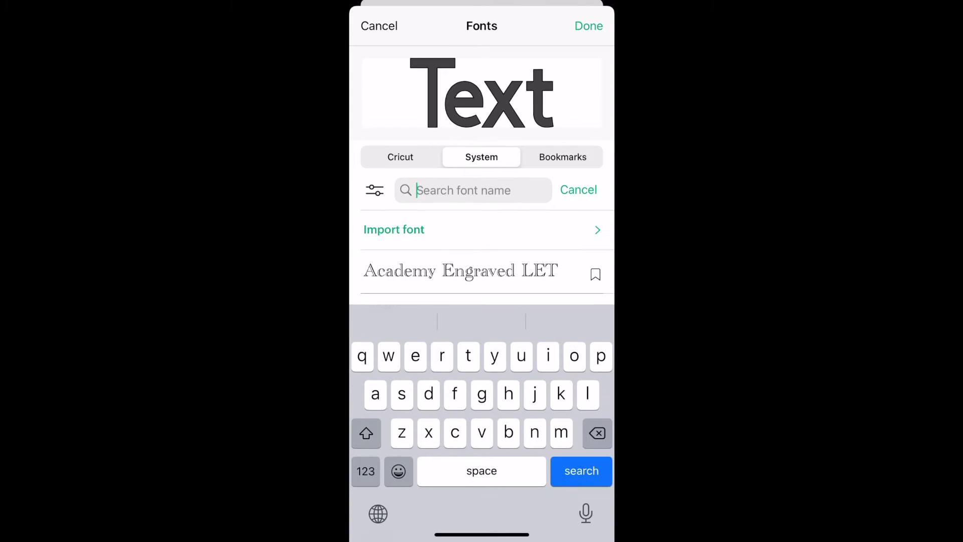
text(hel)
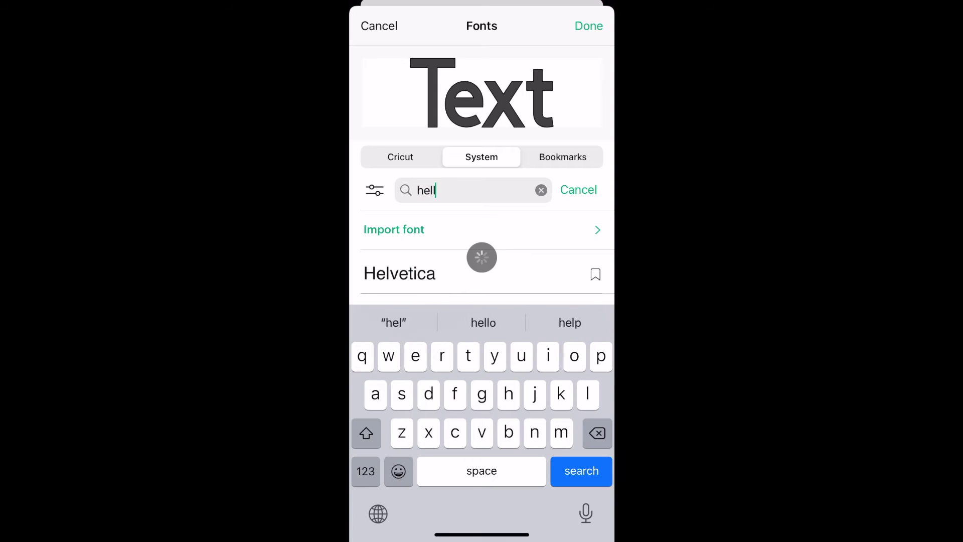
text(lo)
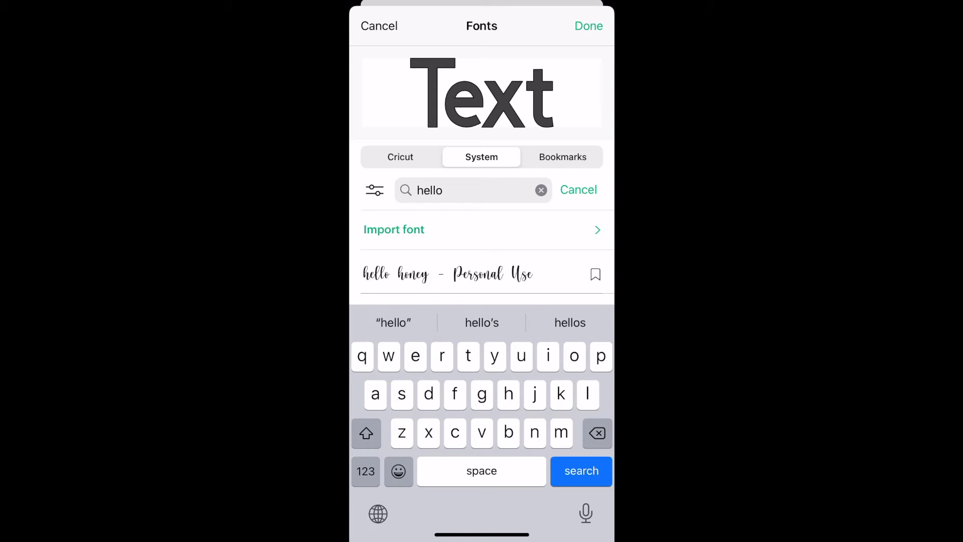
click(447, 275)
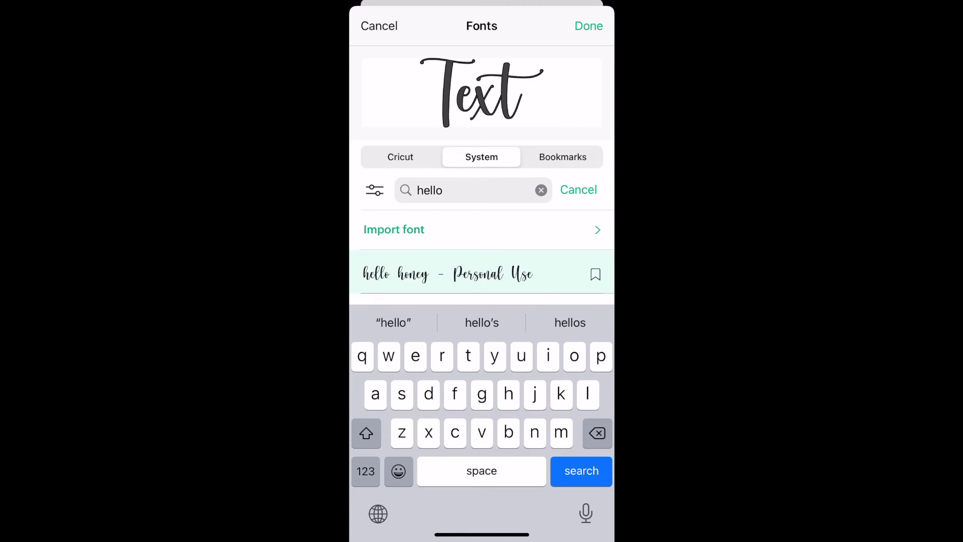
key(Return)
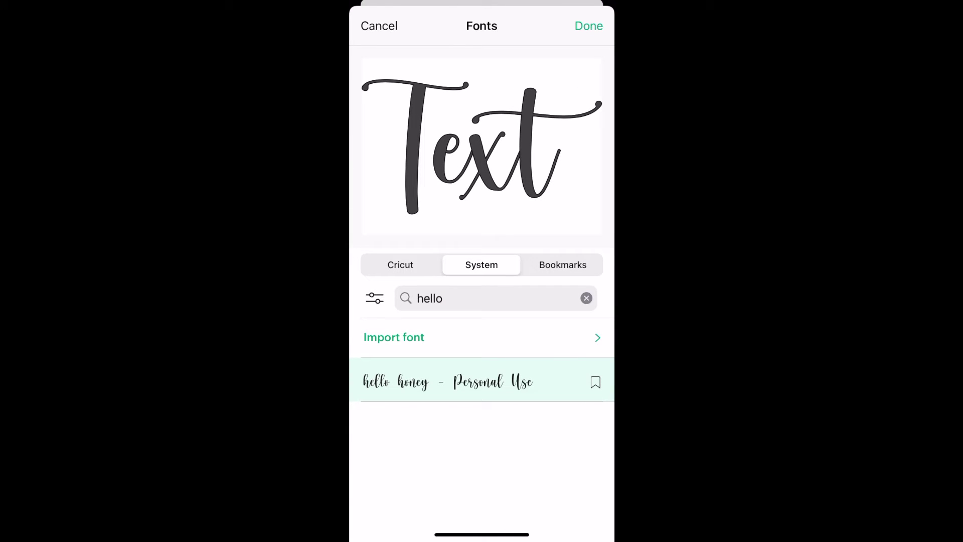
click(588, 26)
Replace the placeholder with 'welcome', then delete its plain w, leaving 'elcome'
double_click(471, 157)
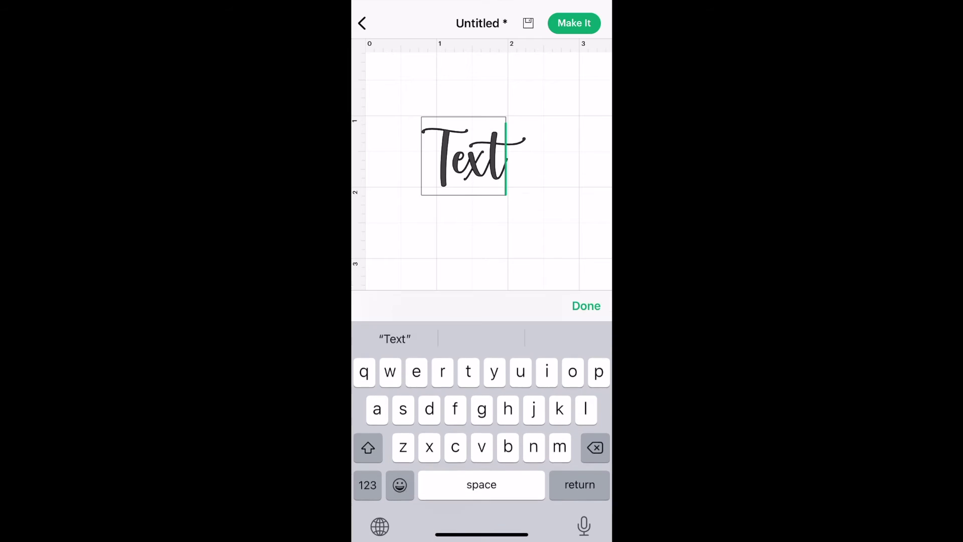
double_click(463, 156)
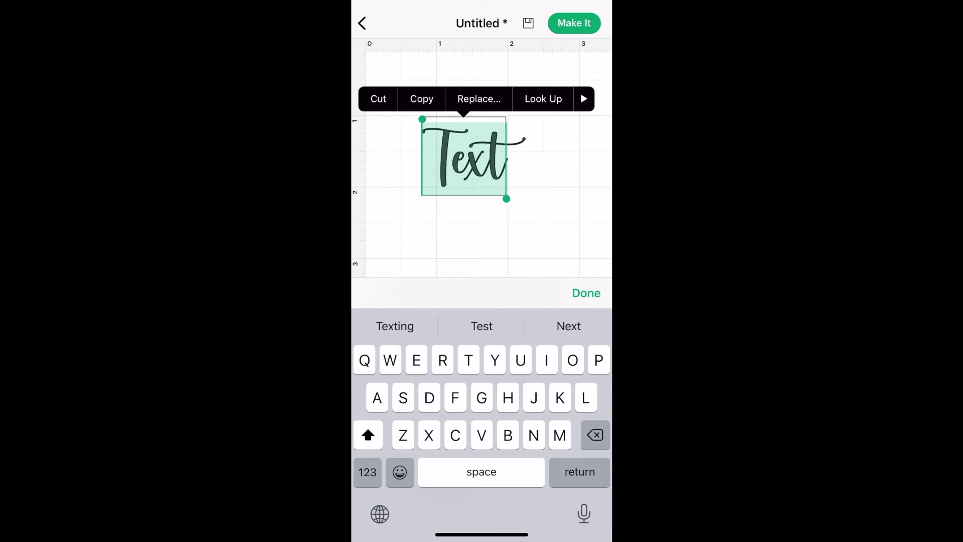
text(welc)
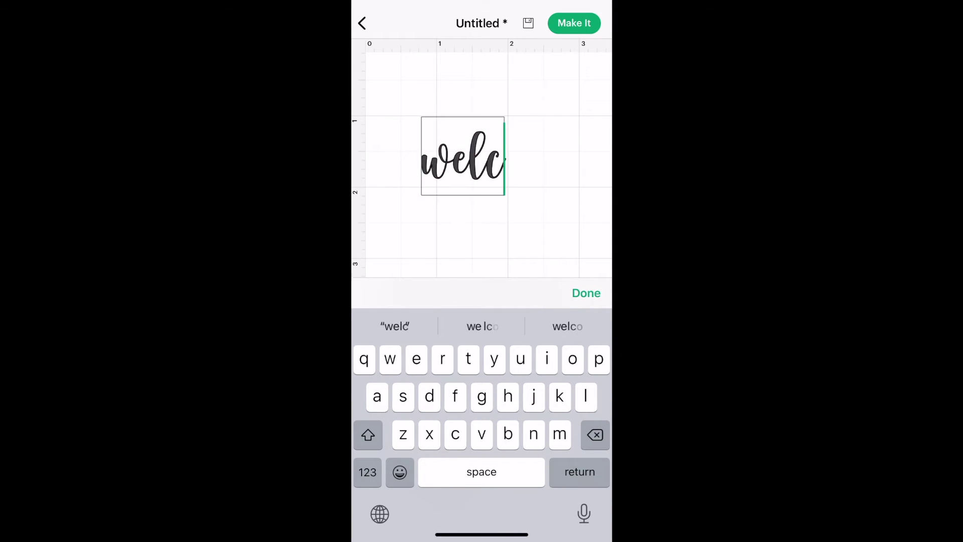
text(ome)
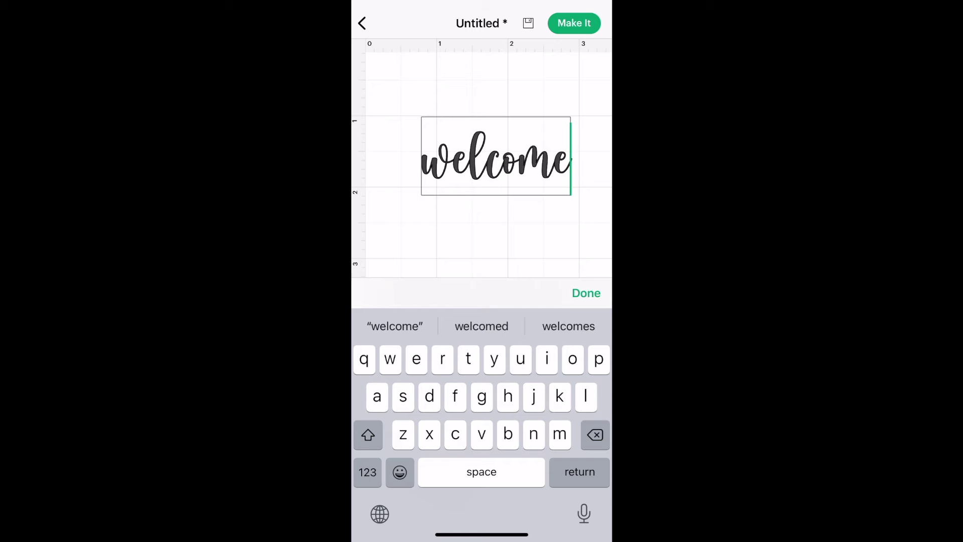
click(423, 159)
click(454, 159)
key(BackSpace)
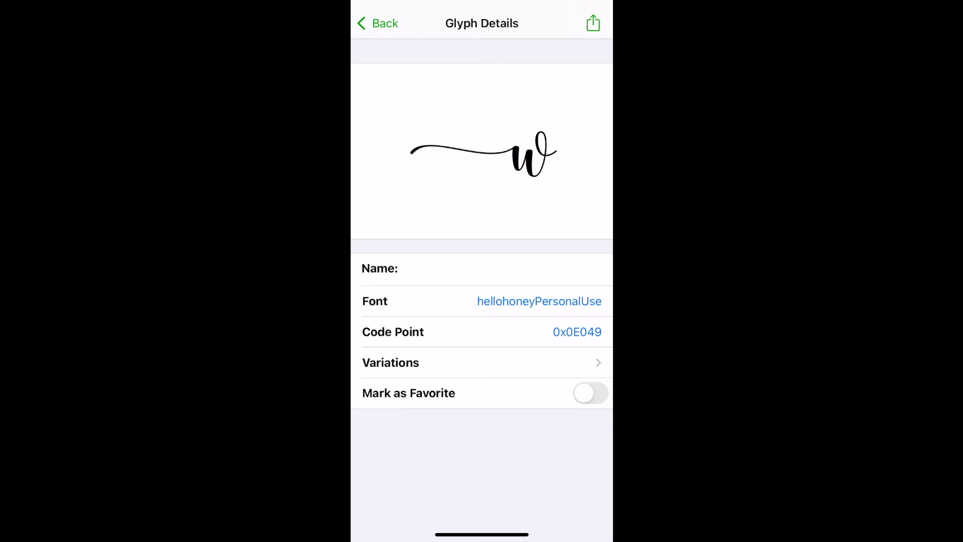
Copy the swash 'w' glyph from its Glyph Details in Unicode Character Viewer
click(592, 24)
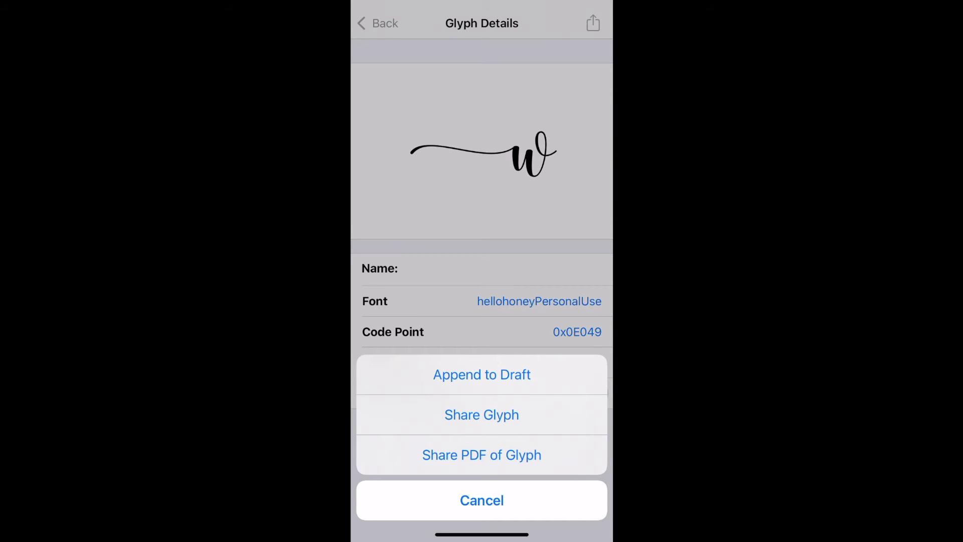
click(482, 414)
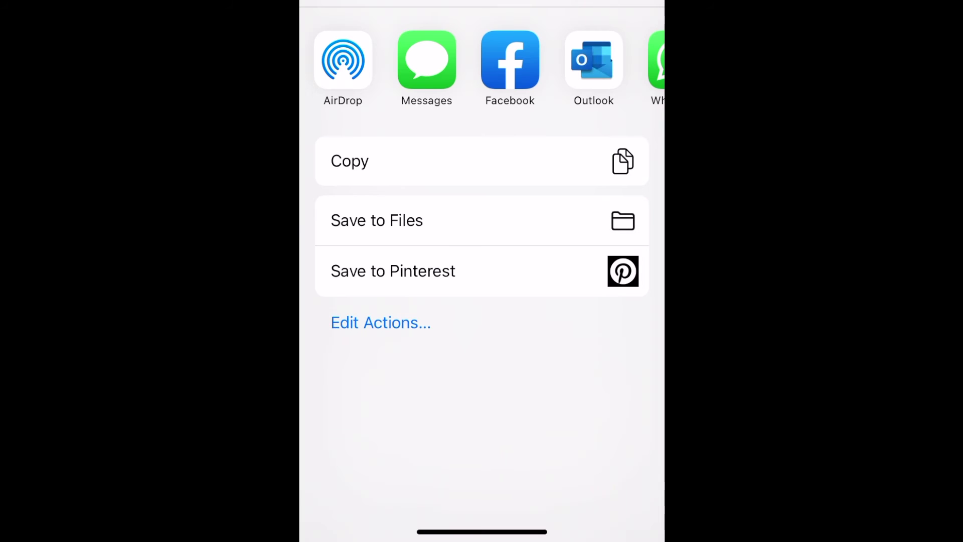
click(481, 161)
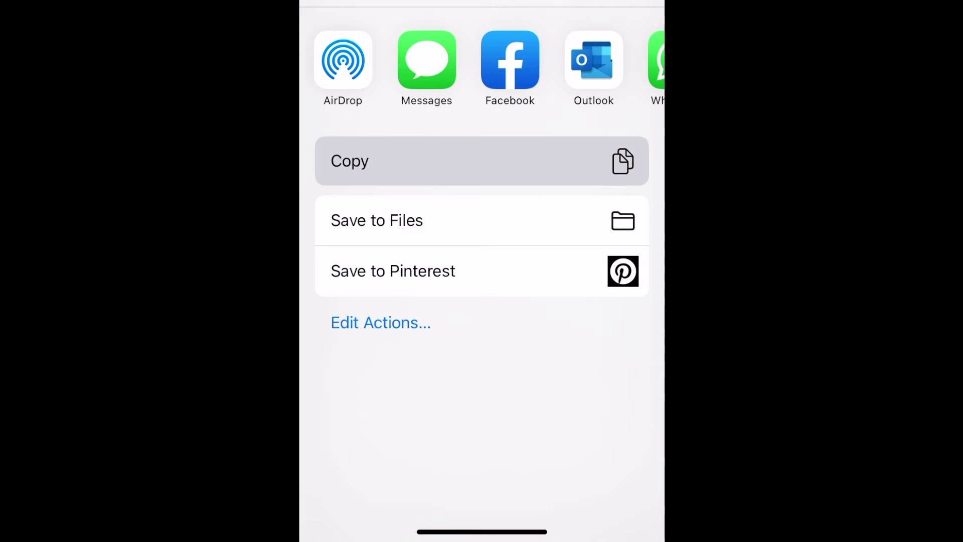
Paste the swash 'w' before 'elcome' in the Design Space text
drag(481, 531, 482, 302)
drag(421, 301, 571, 301)
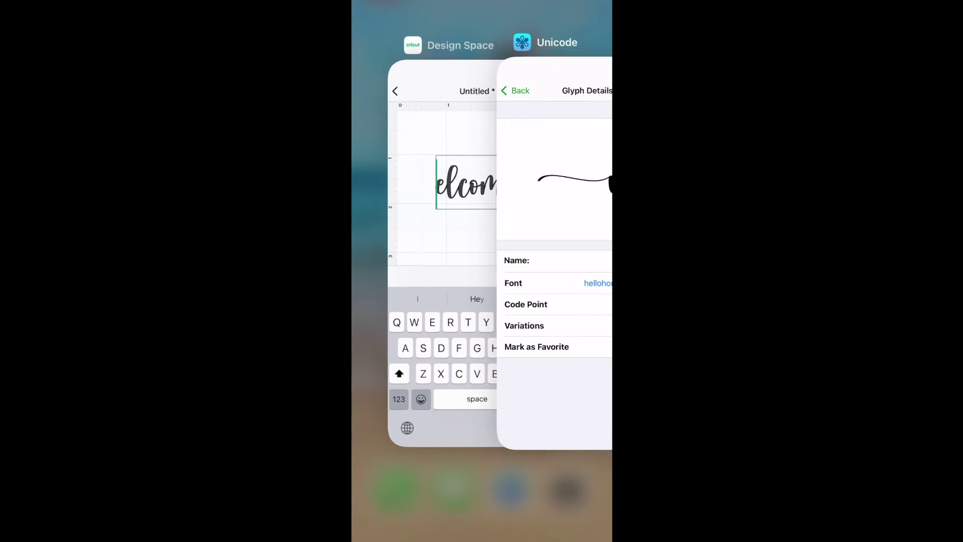
click(444, 241)
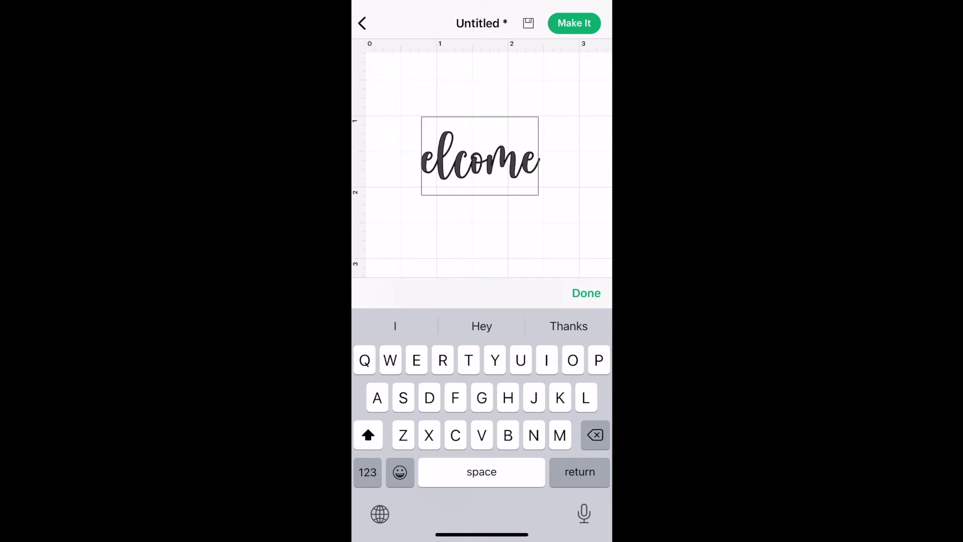
click(422, 158)
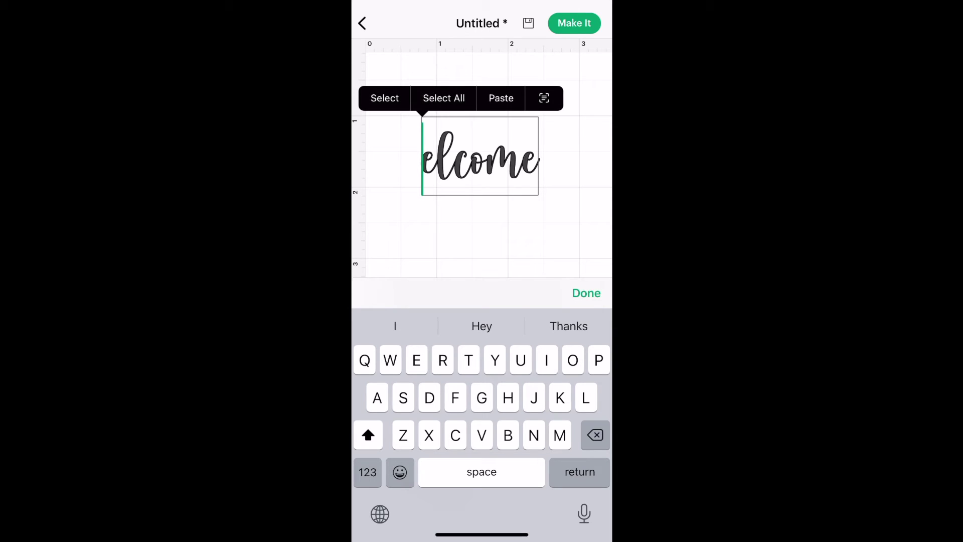
click(500, 98)
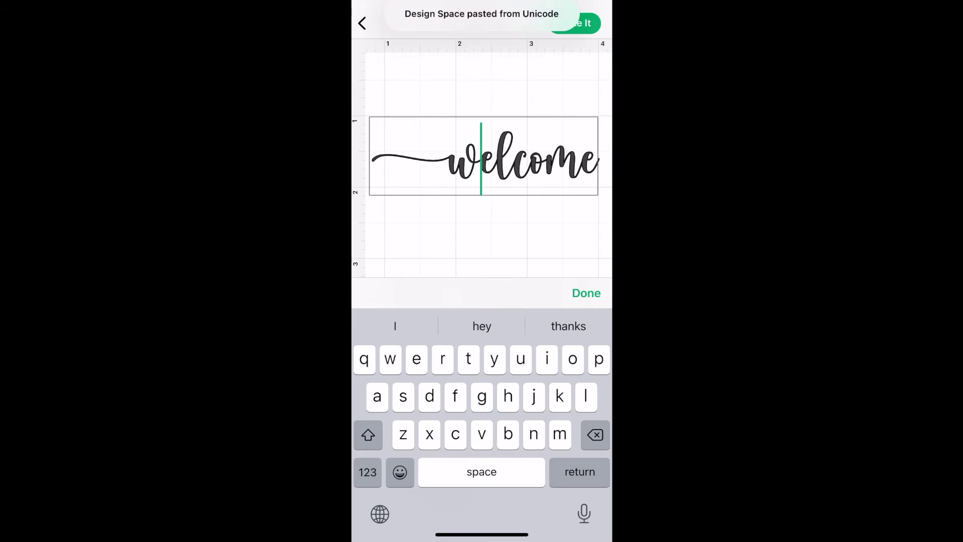
click(586, 292)
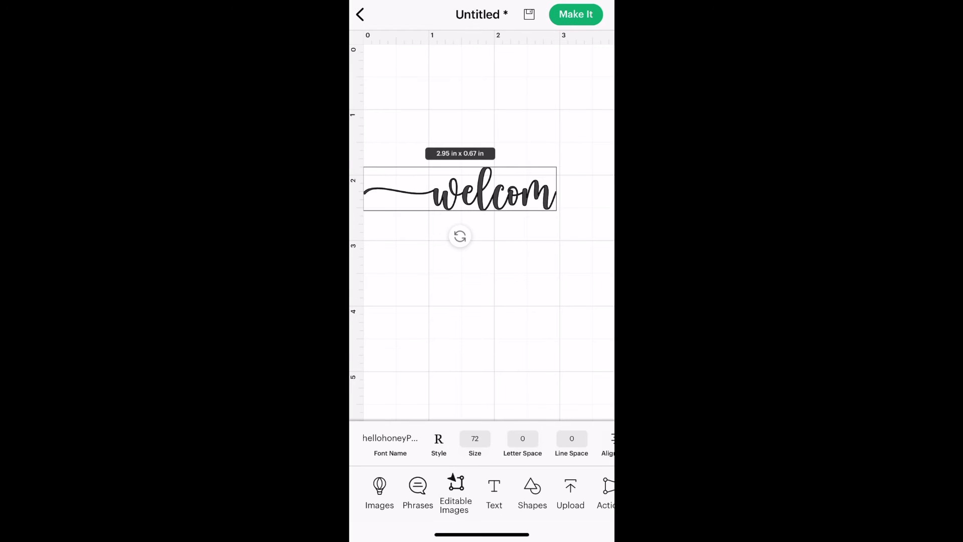
drag(482, 534, 481, 301)
Copy the swash 'e' glyph from the hello honey collection in Unicode
drag(451, 263, 580, 263)
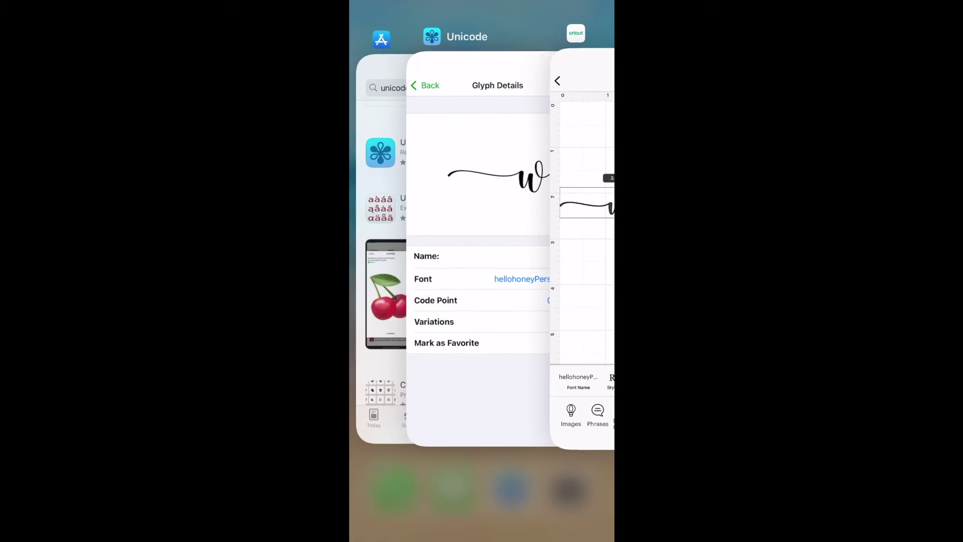
click(481, 226)
scroll(481, 301, down, 2)
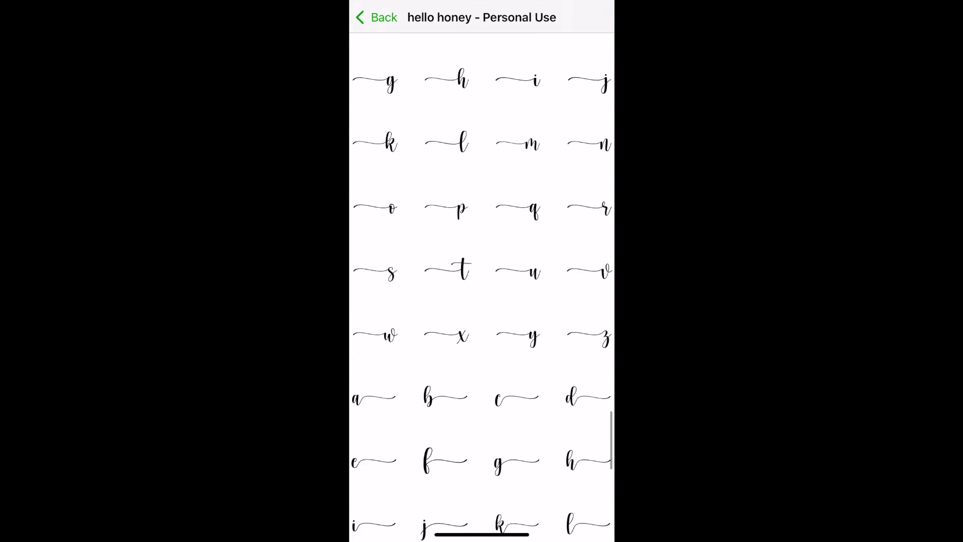
scroll(482, 301, down, 2)
scroll(482, 301, down, 2)
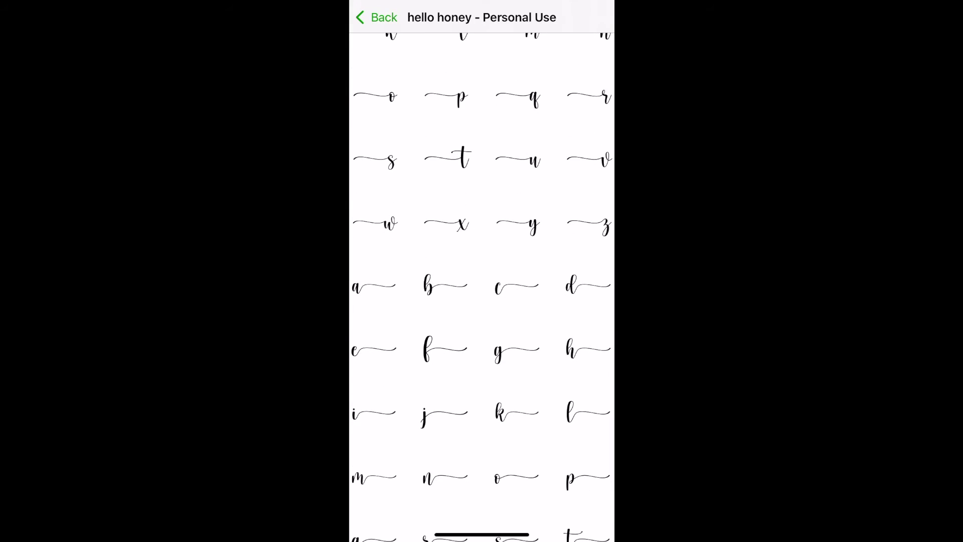
click(374, 350)
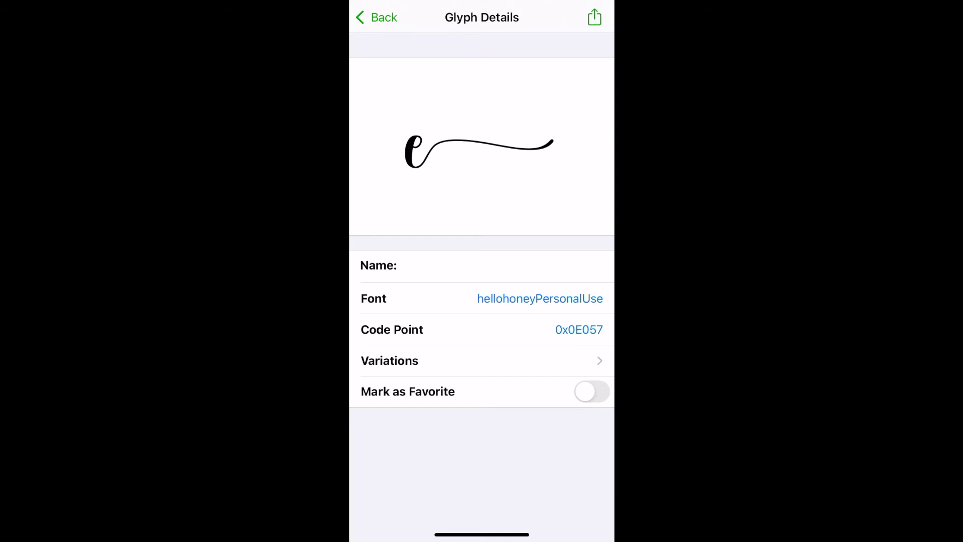
click(594, 16)
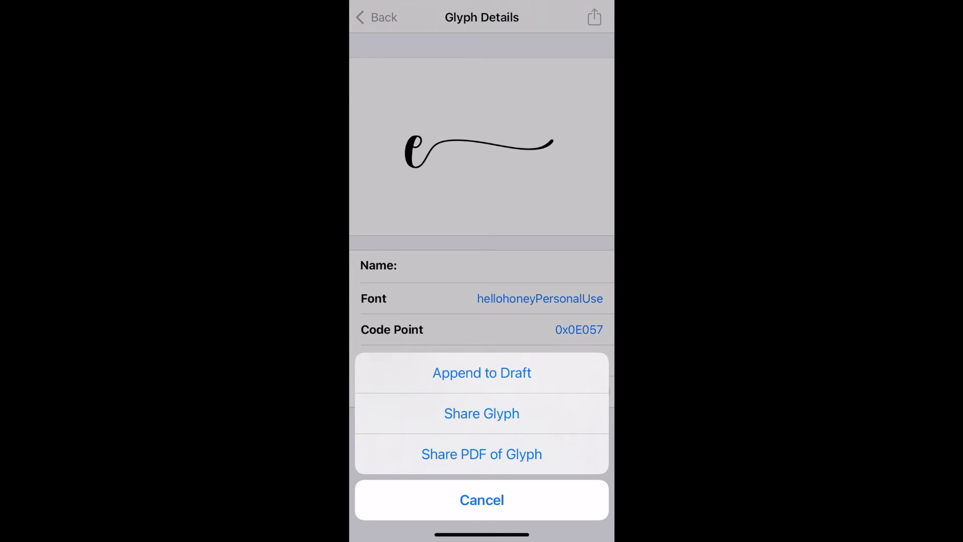
click(482, 414)
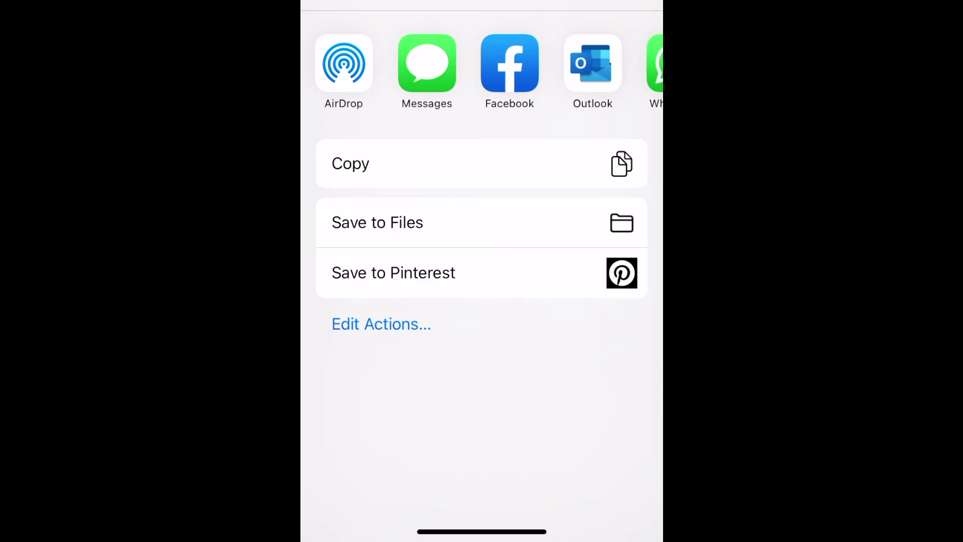
click(482, 164)
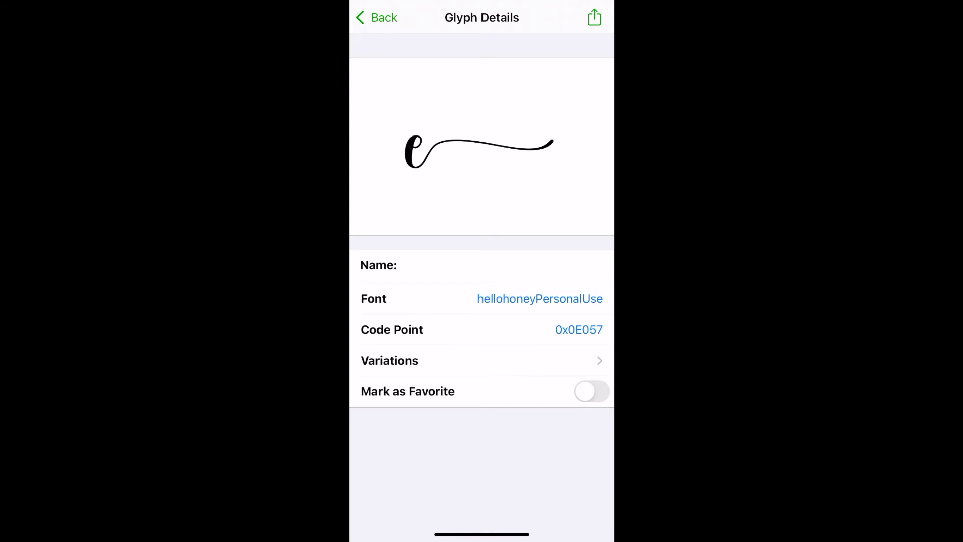
drag(482, 534, 482, 361)
drag(421, 271, 571, 271)
Paste the swash 'e' after 'welcom' and delete the space before it
click(494, 249)
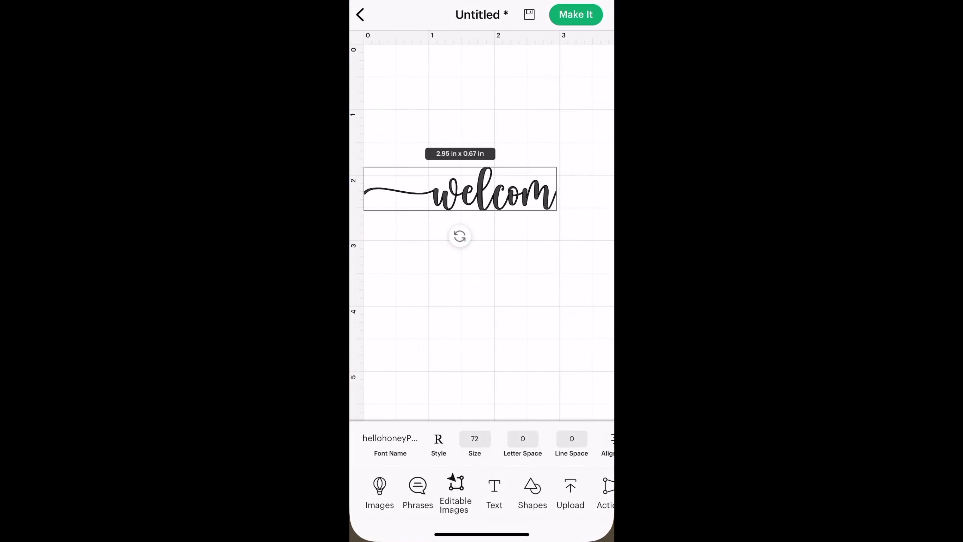
double_click(494, 188)
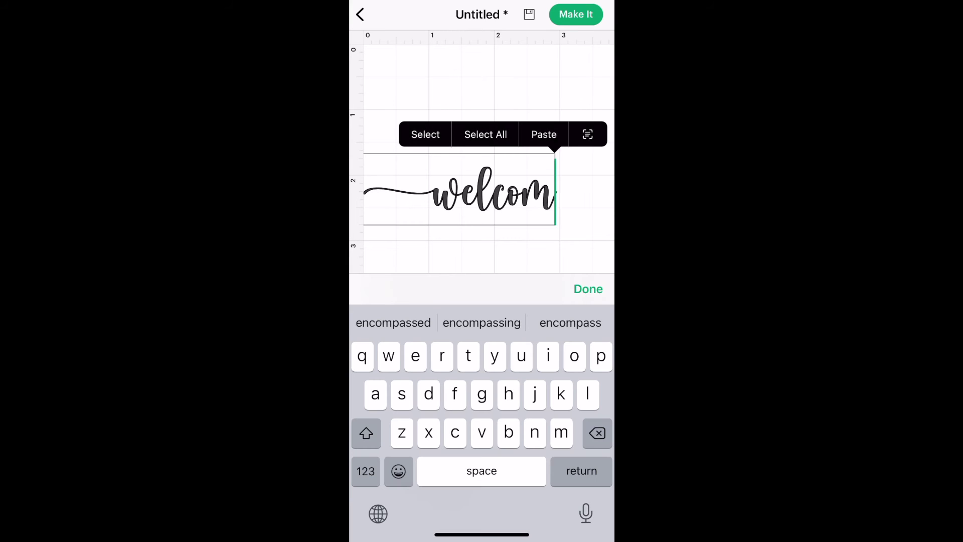
click(544, 134)
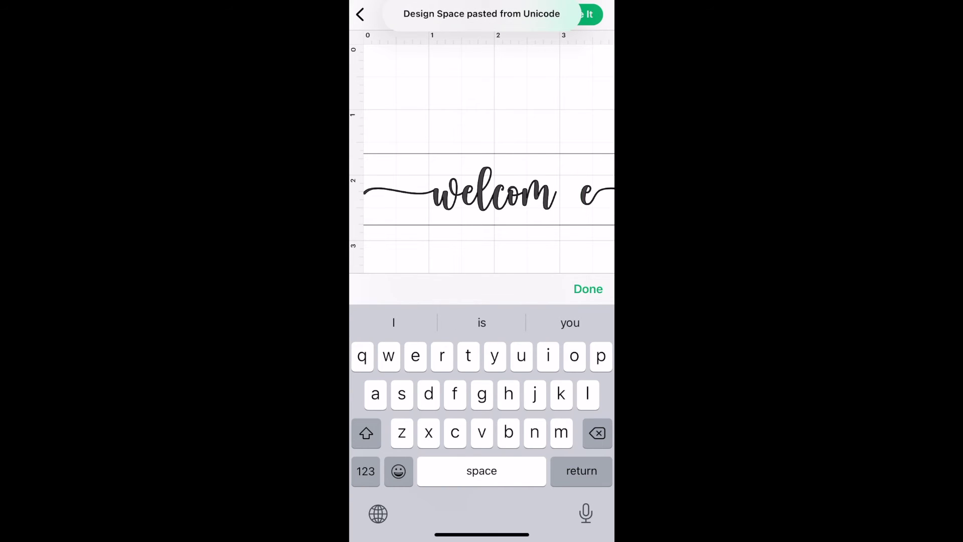
key(BackSpace)
click(588, 288)
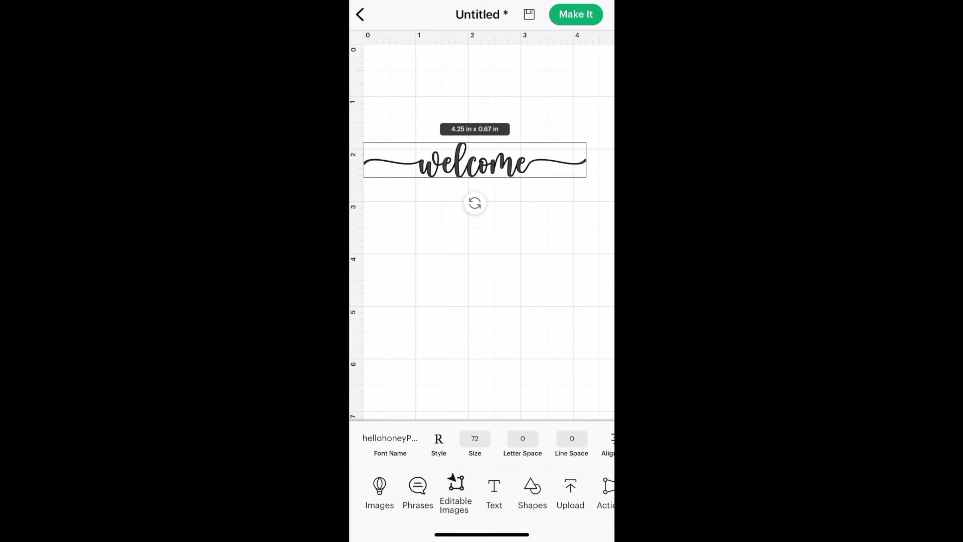
Add a 'Text' box below 'welcome' in hello honey - Personal Use, and start editing it
click(494, 489)
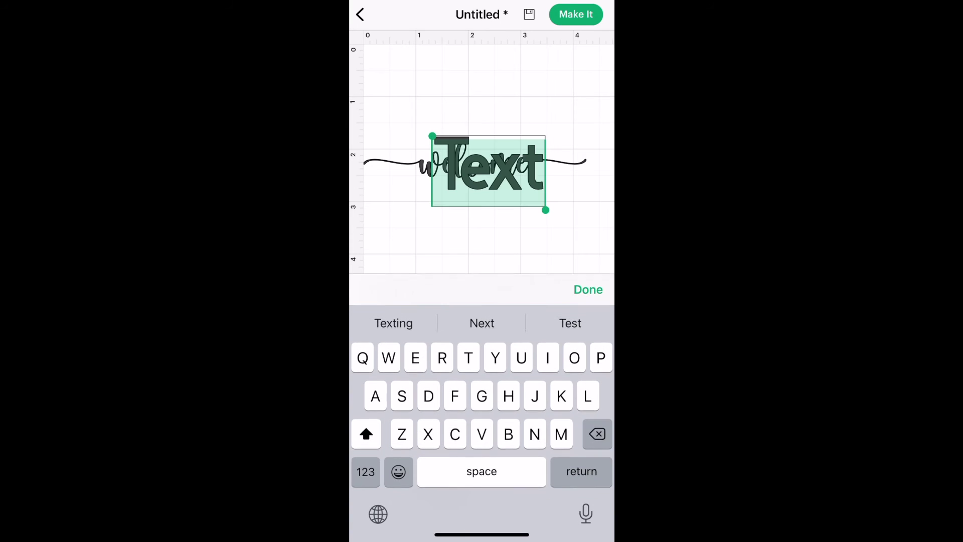
drag(489, 170, 482, 269)
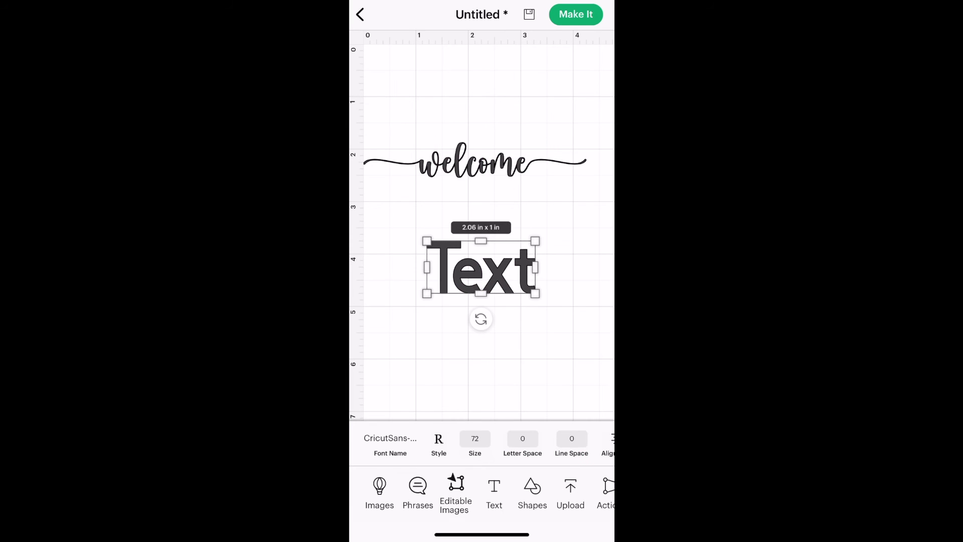
click(389, 438)
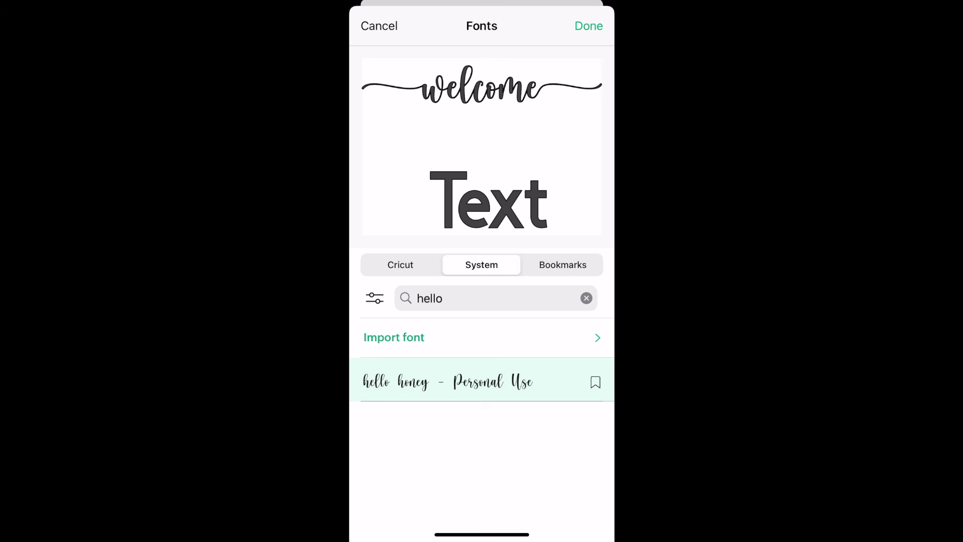
click(448, 381)
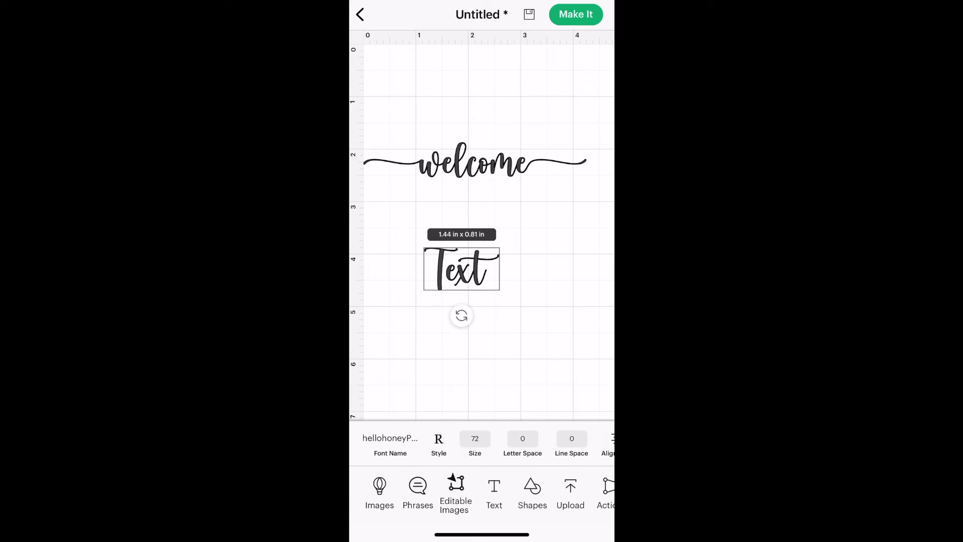
double_click(461, 269)
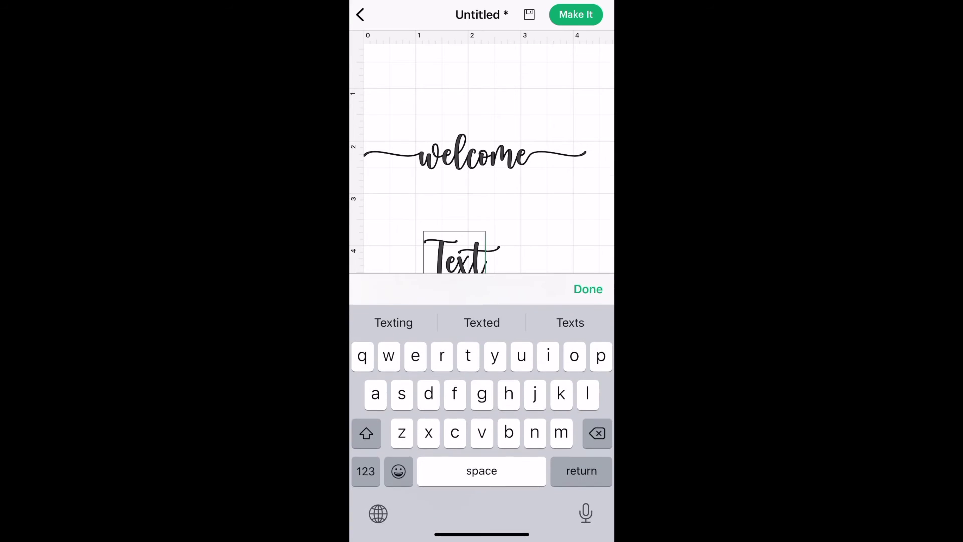
Copy the swash 'j' glyph from Unicode Character Viewer
double_click(455, 260)
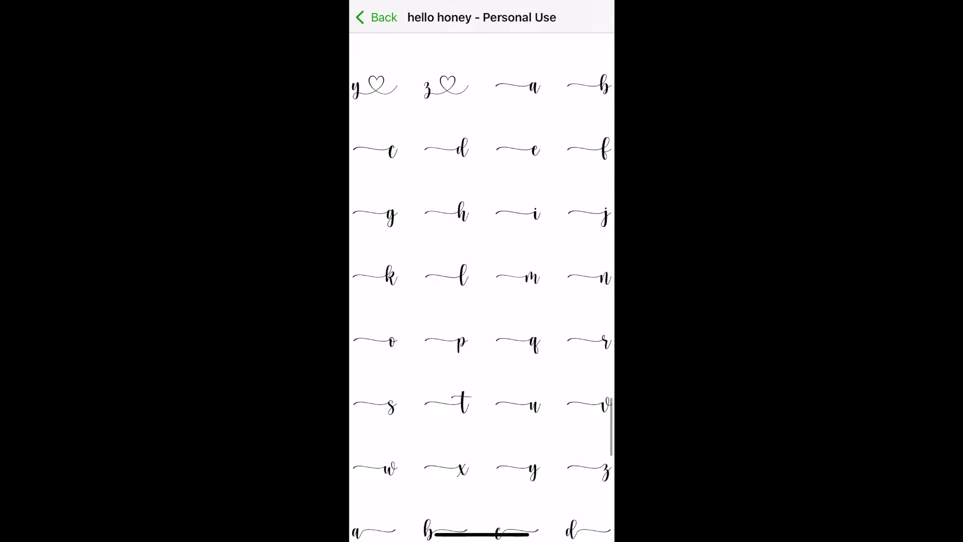
click(591, 219)
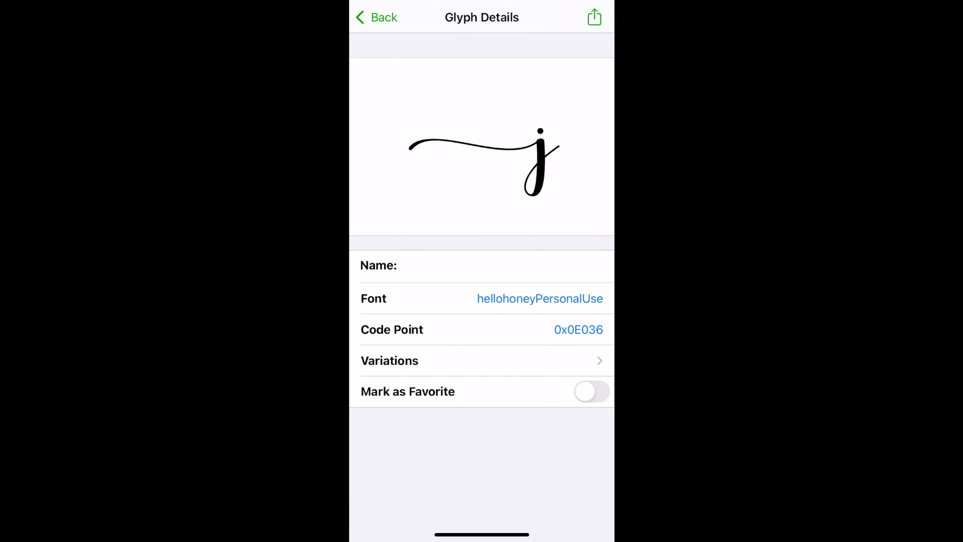
click(595, 17)
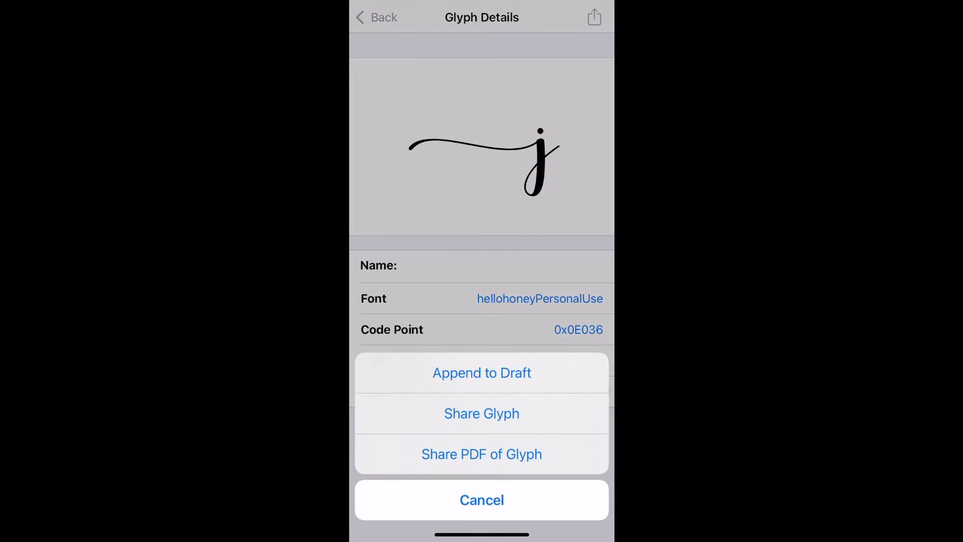
click(482, 454)
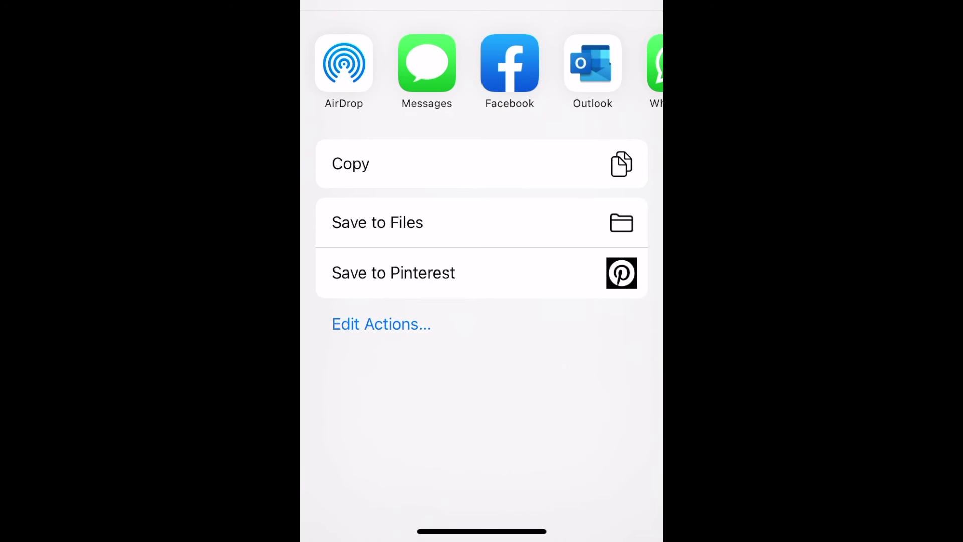
Replace the word 'Text' with the swash 'j' and keep the text open for editing
drag(482, 151, 482, 489)
drag(481, 532, 481, 339)
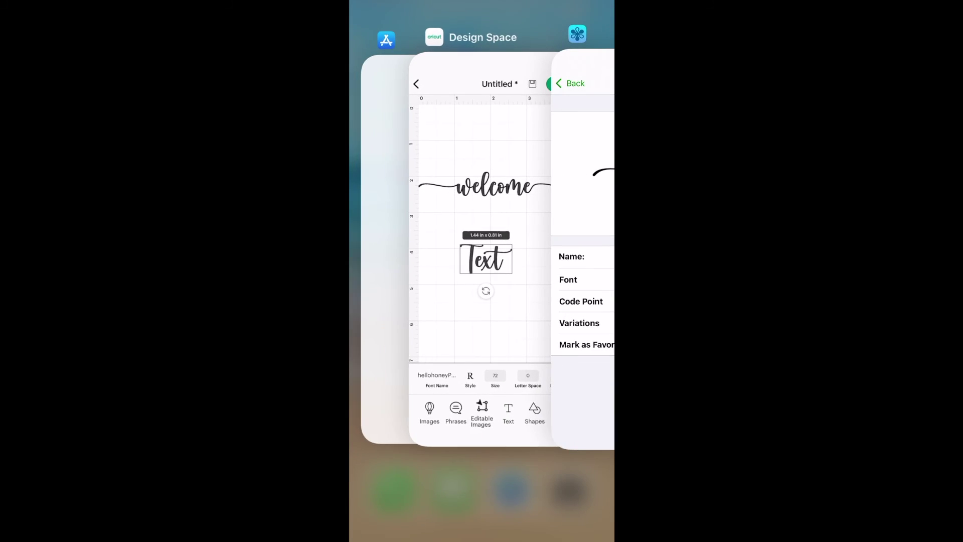
click(459, 248)
double_click(461, 269)
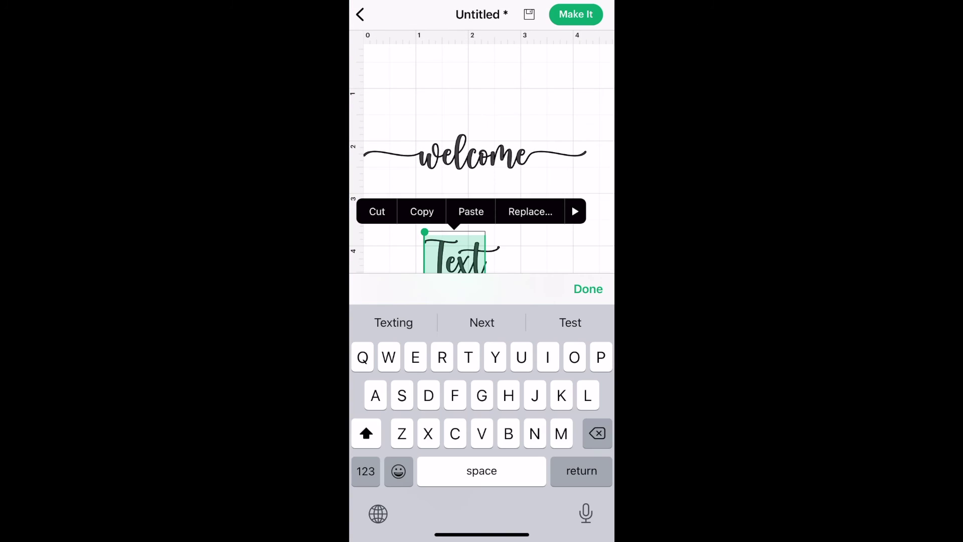
click(471, 210)
click(588, 288)
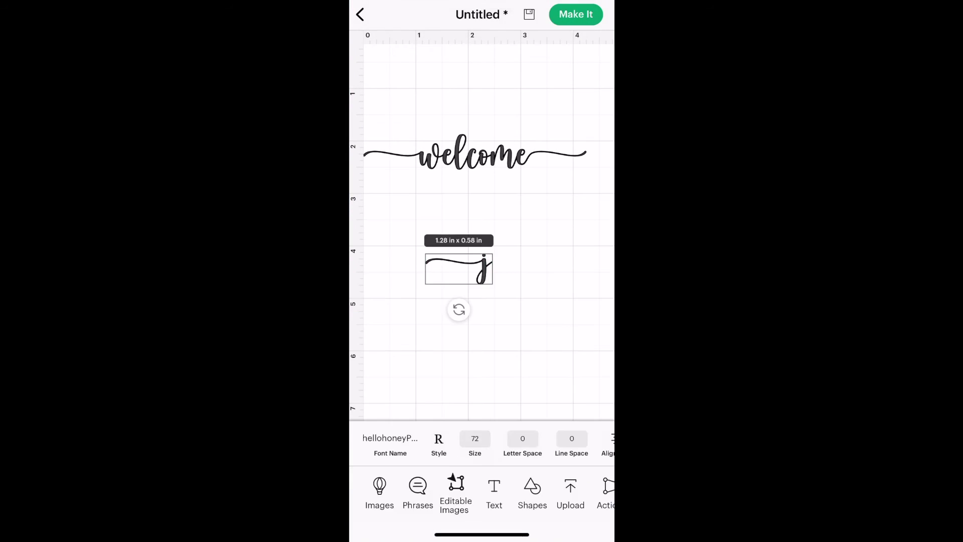
scroll(457, 255, up, 5)
double_click(451, 209)
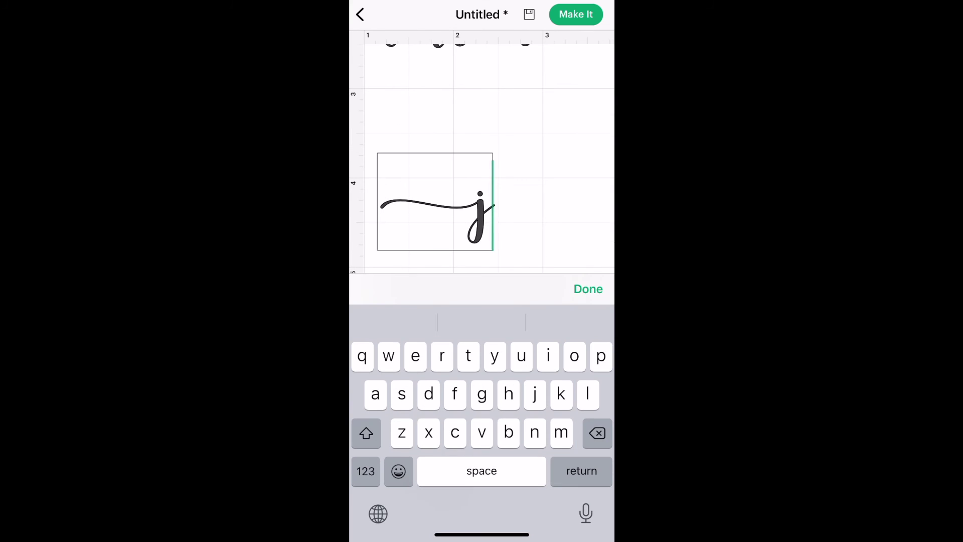
text(ac)
Copy the k-with-heart glyph from the hello honey glyph grid in Unicode
drag(482, 534, 541, 339)
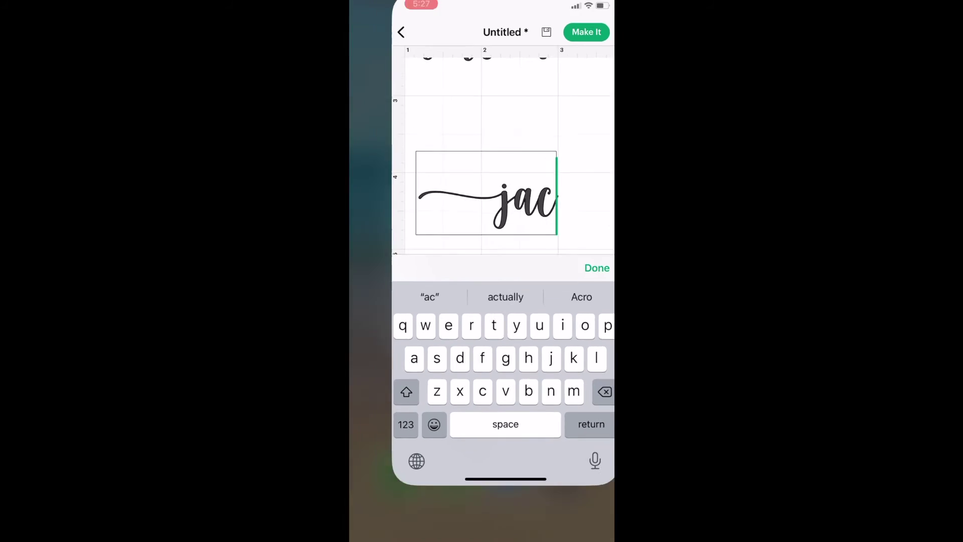
click(481, 227)
click(377, 17)
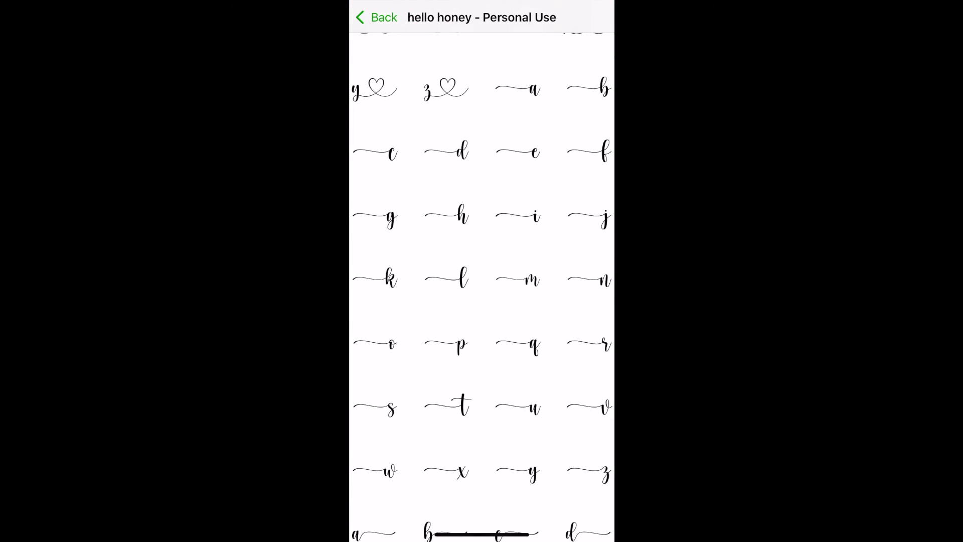
scroll(482, 286, up, 3)
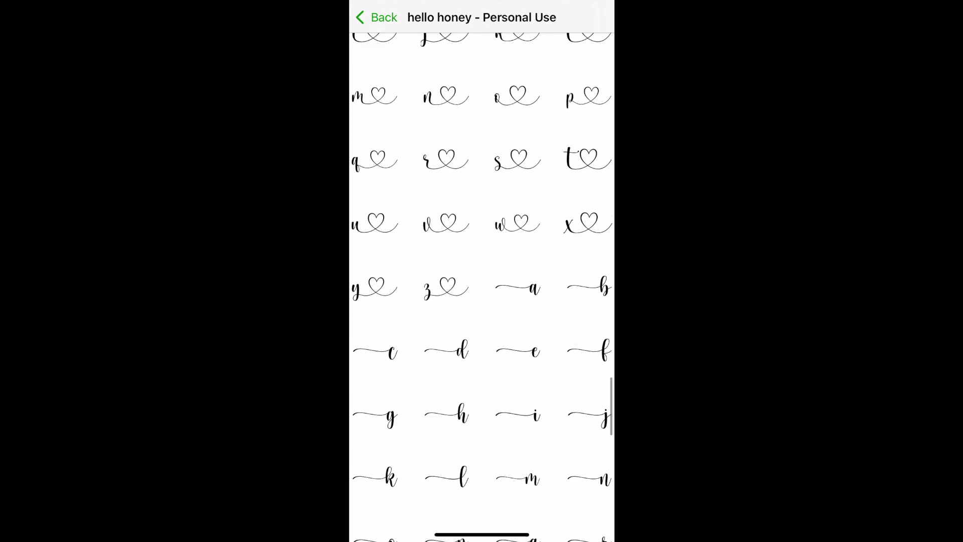
scroll(482, 286, up, 1)
scroll(482, 286, up, 1)
scroll(481, 286, up, 1)
scroll(481, 286, up, 1)
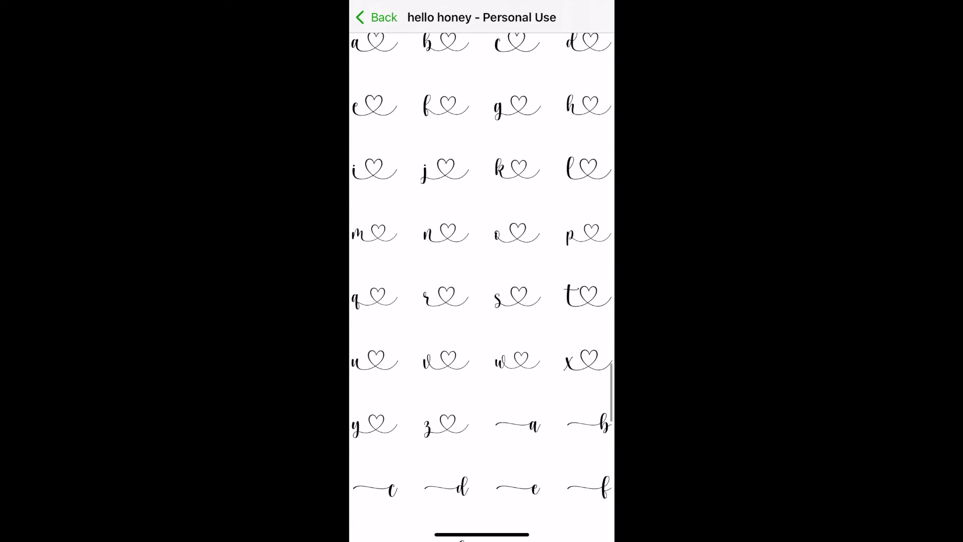
click(516, 169)
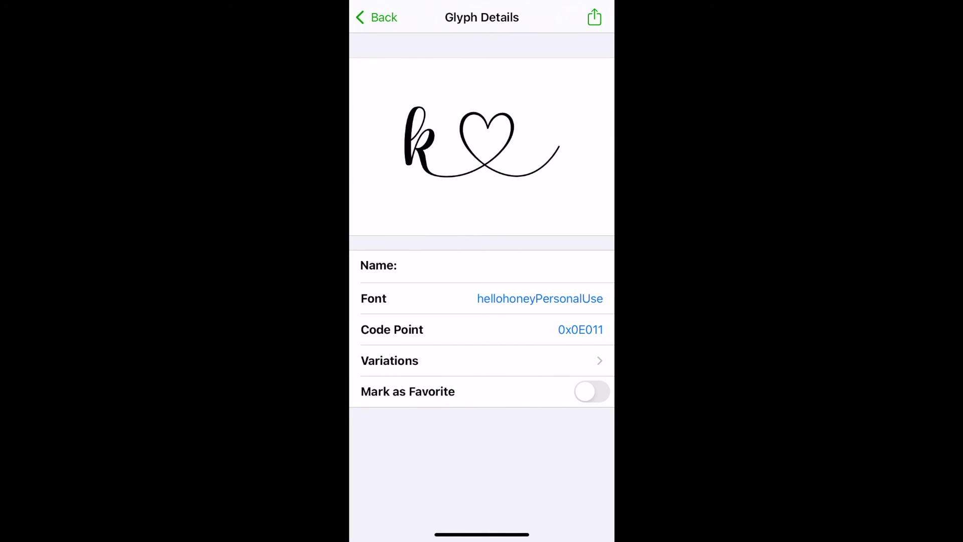
click(595, 17)
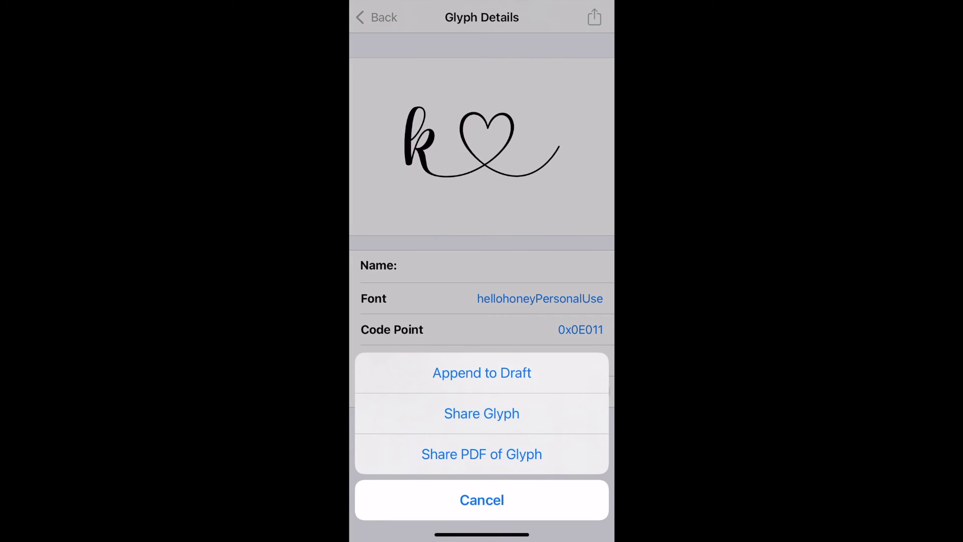
click(481, 453)
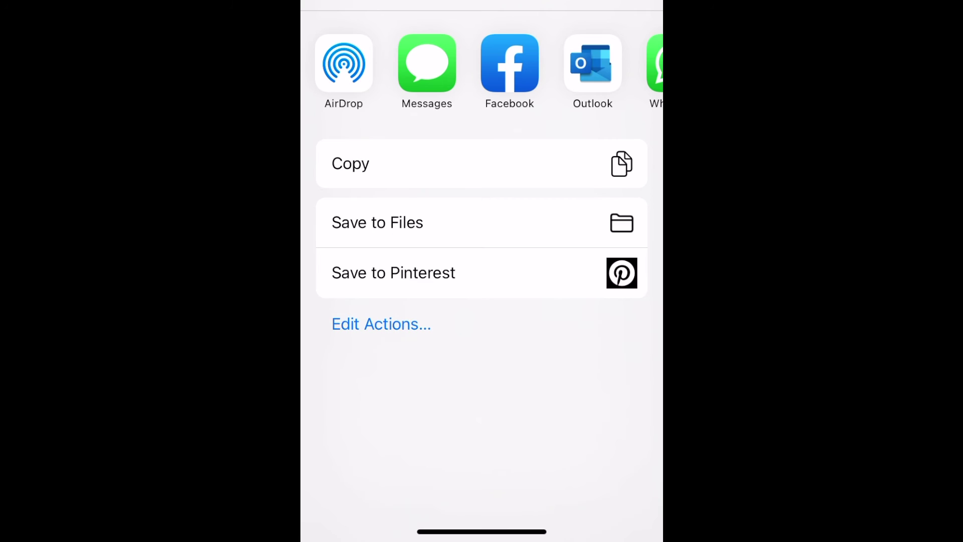
click(350, 164)
Paste the heart glyph after 'jac' in the second text line
drag(482, 531, 481, 338)
click(467, 226)
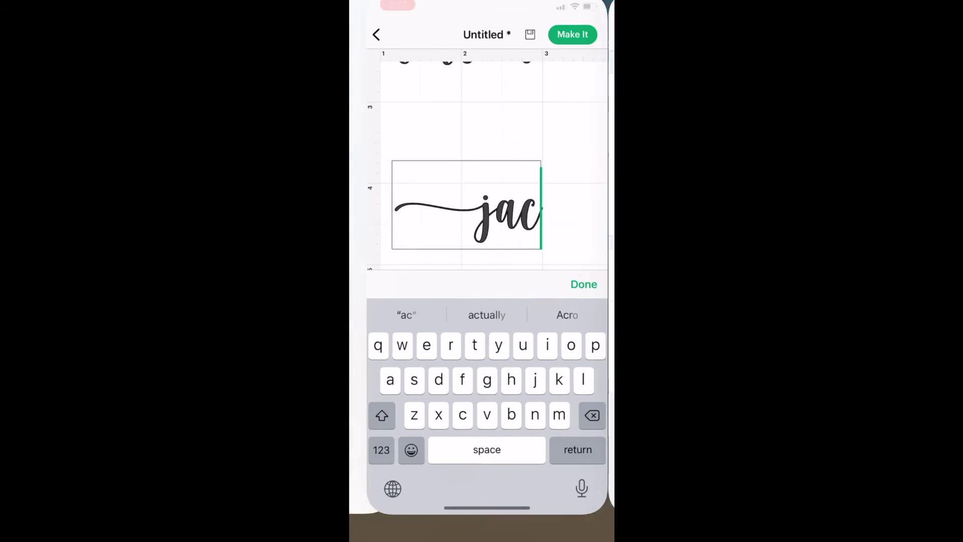
double_click(506, 218)
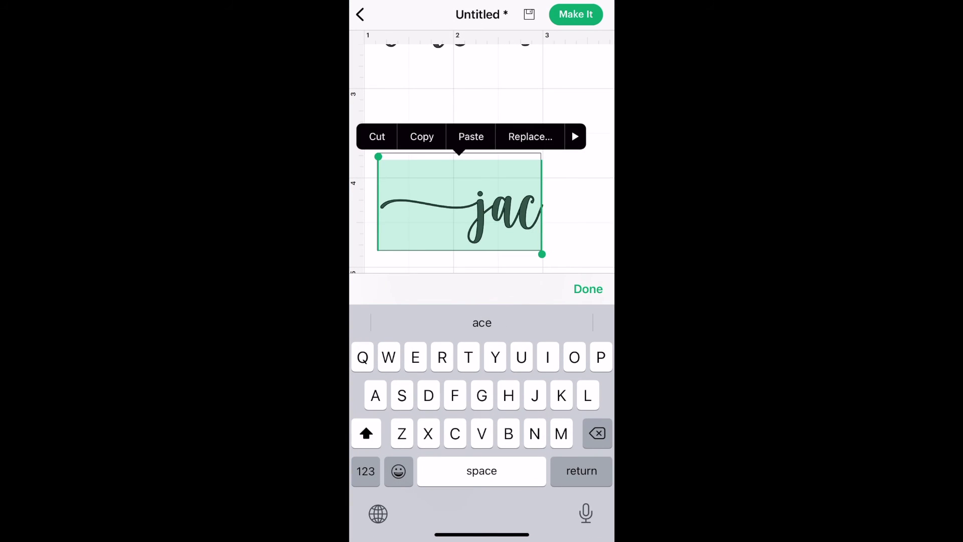
click(541, 211)
click(541, 203)
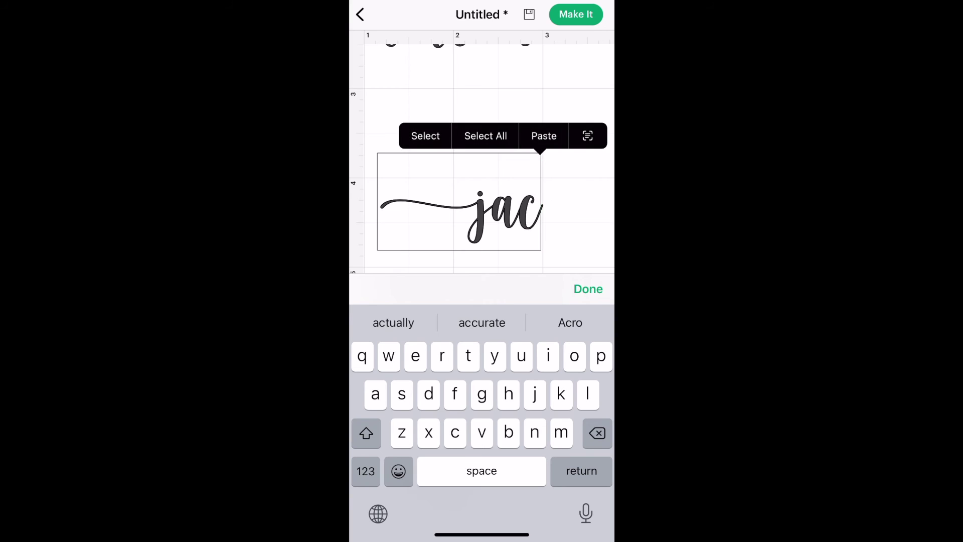
click(543, 135)
text(s)
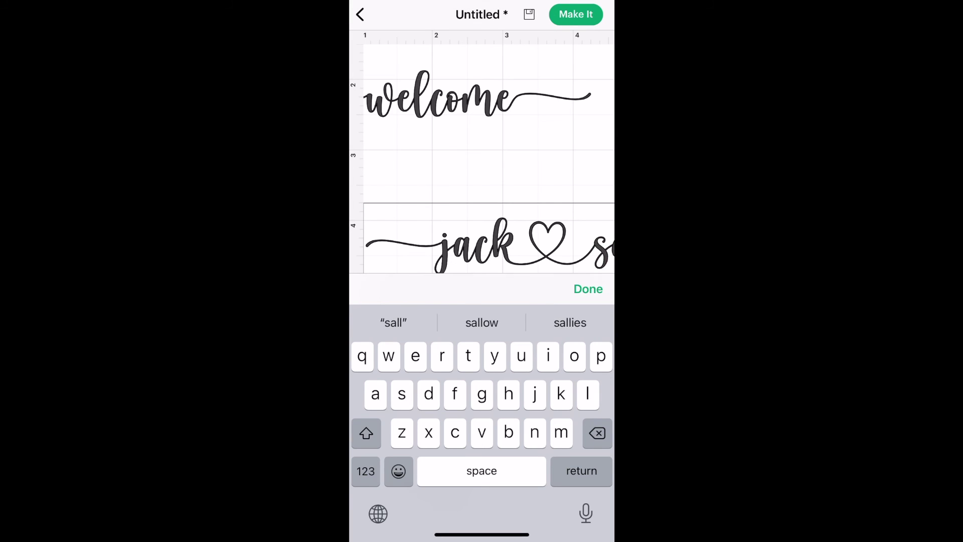
text(ally)
click(587, 288)
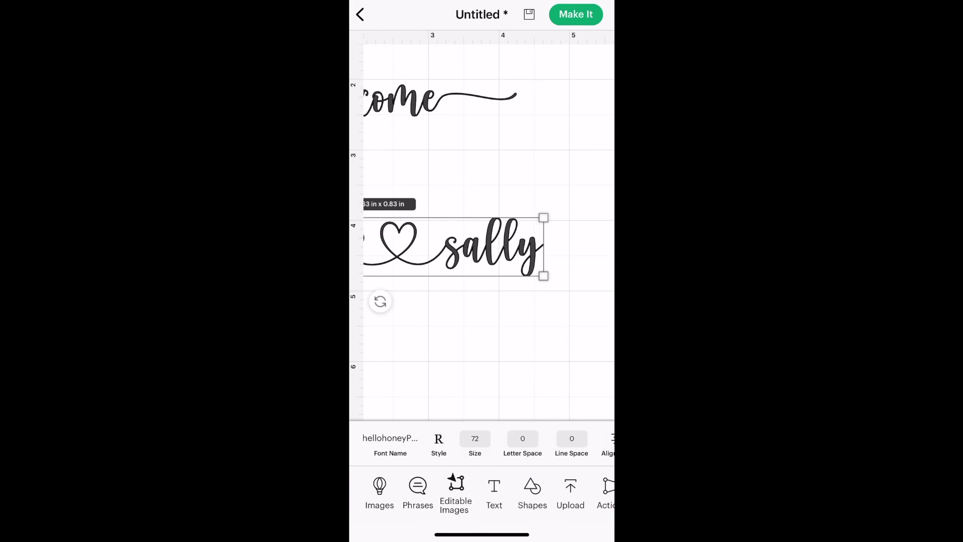
Copy the swash 'y' glyph from the hello honey font in Unicode
drag(482, 535, 482, 316)
drag(452, 264, 587, 263)
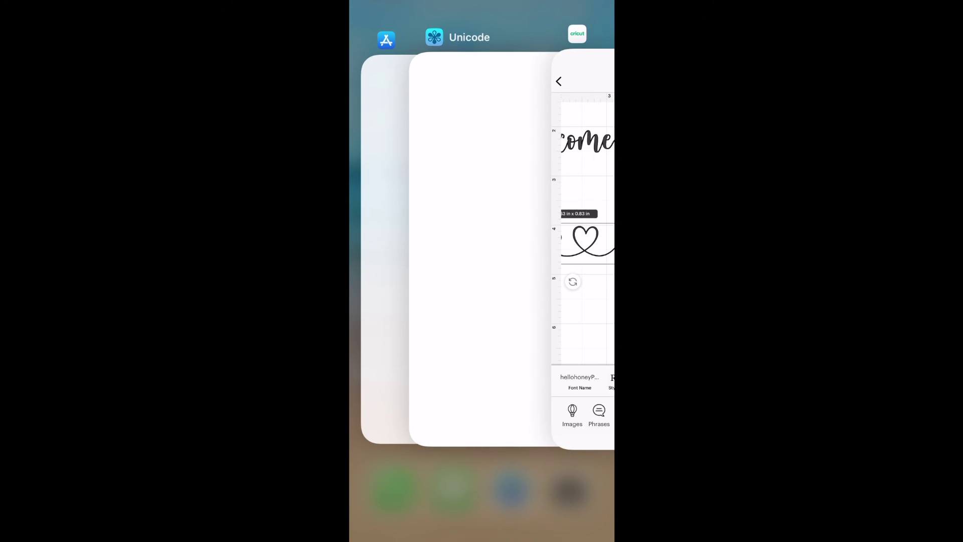
click(482, 248)
click(482, 118)
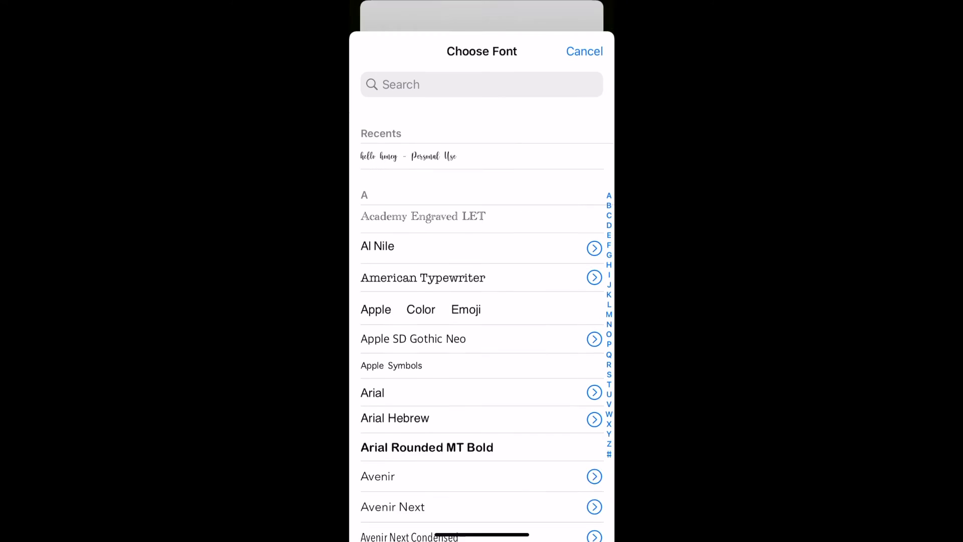
click(409, 133)
click(365, 429)
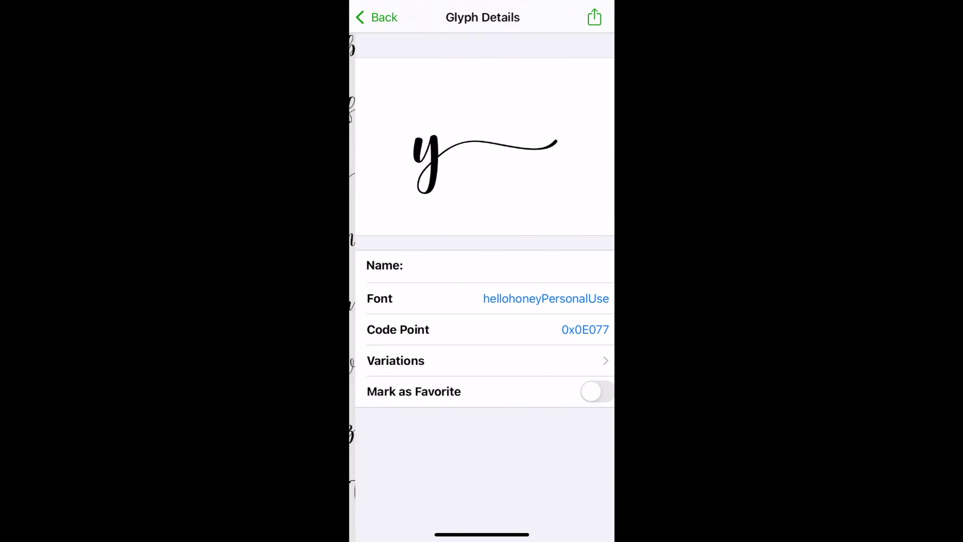
click(594, 17)
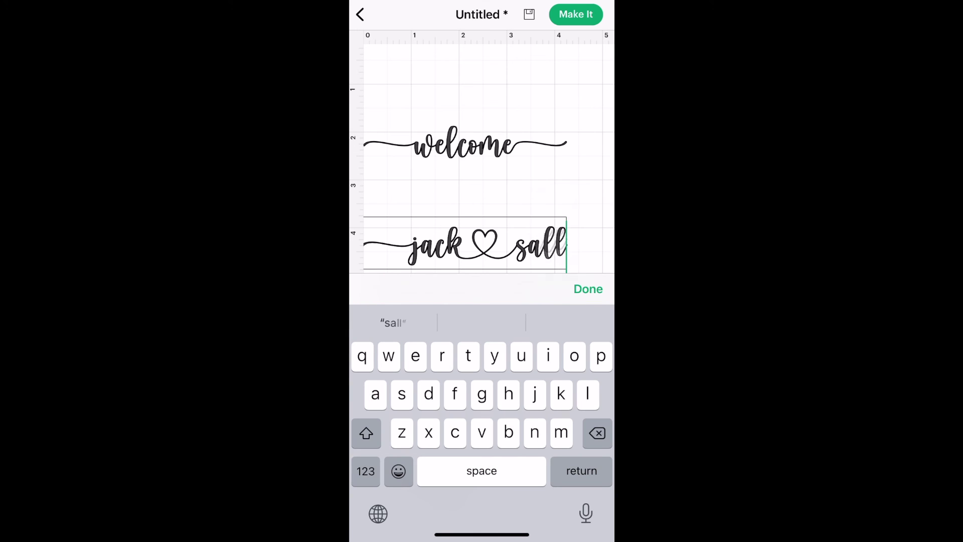
Paste the swash 'y' after 'sall' and remove the stray space before it
click(566, 245)
click(534, 196)
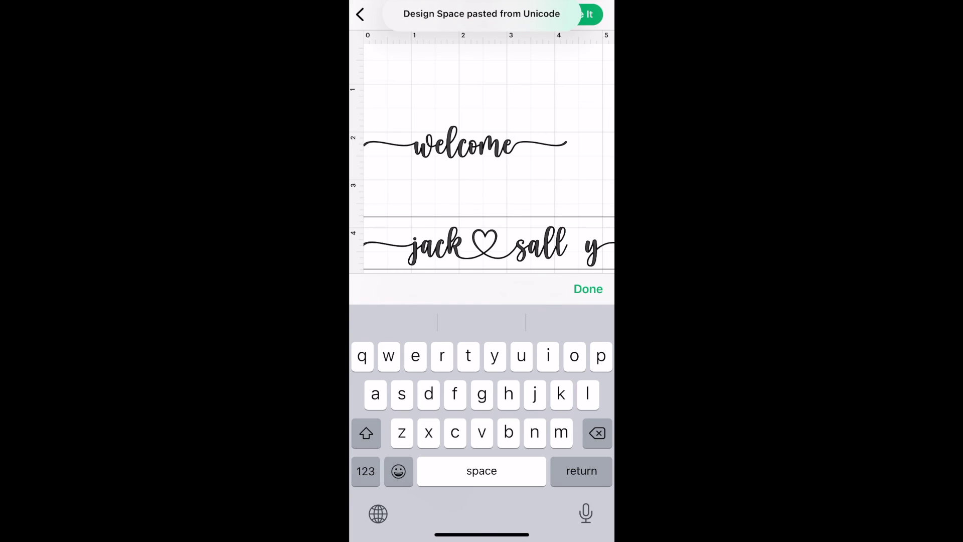
click(596, 432)
click(588, 289)
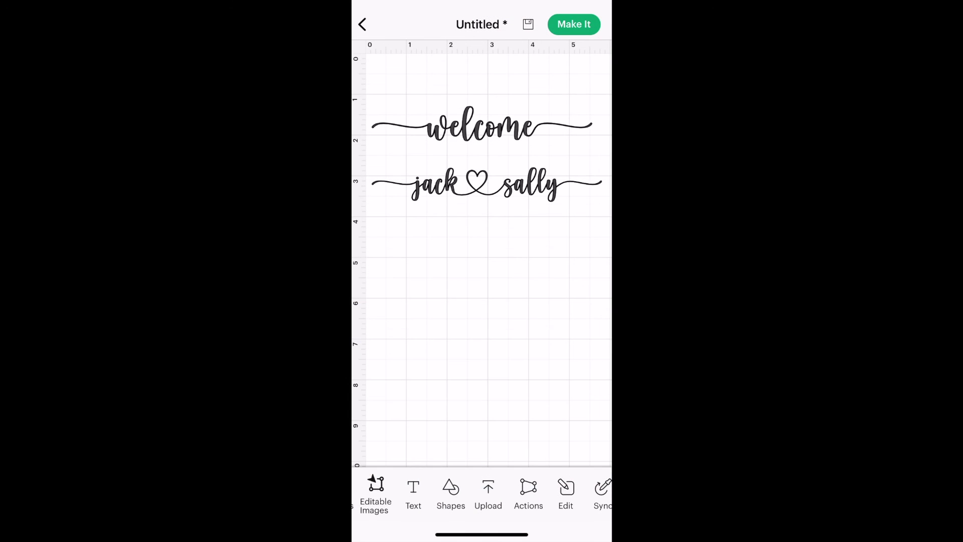
Add a new placeholder text box below 'jack ♡ sally'
click(413, 493)
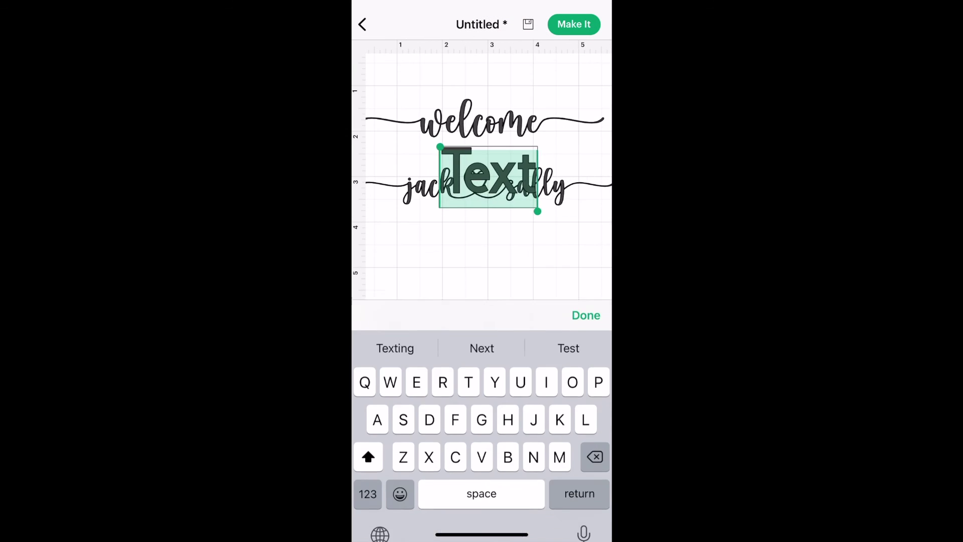
click(587, 294)
drag(477, 188, 477, 272)
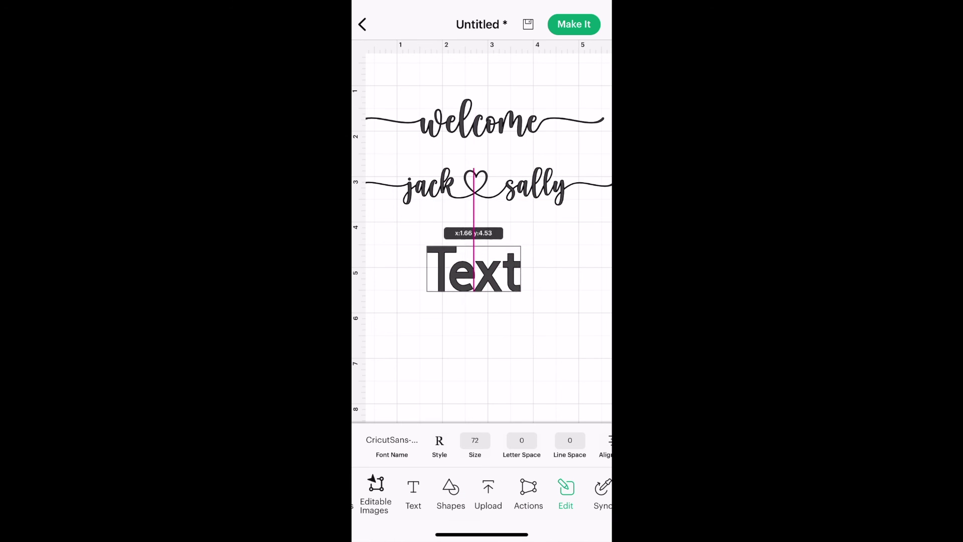
scroll(402, 243, up, 2)
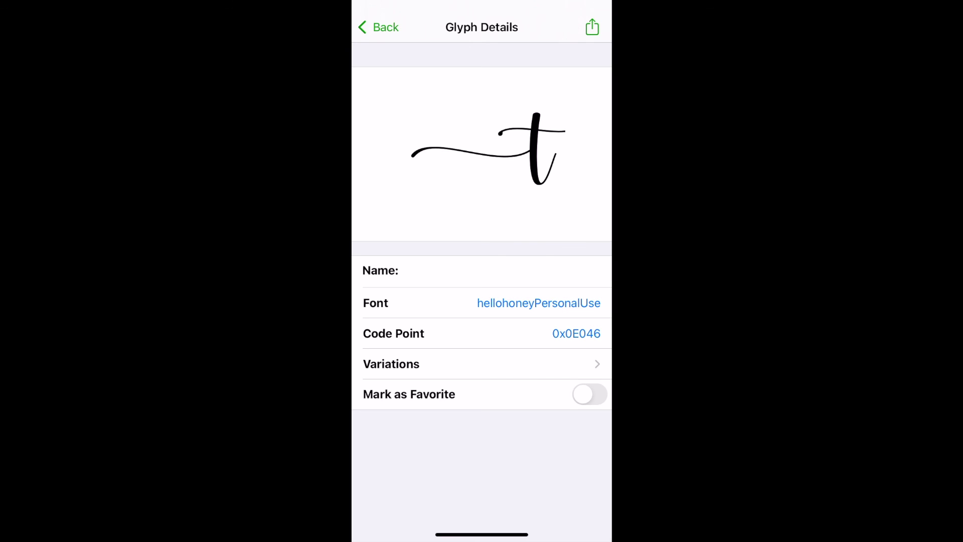
Paste the swash 't' glyph from Unicode after 'Tex' in the new box
click(592, 28)
click(481, 455)
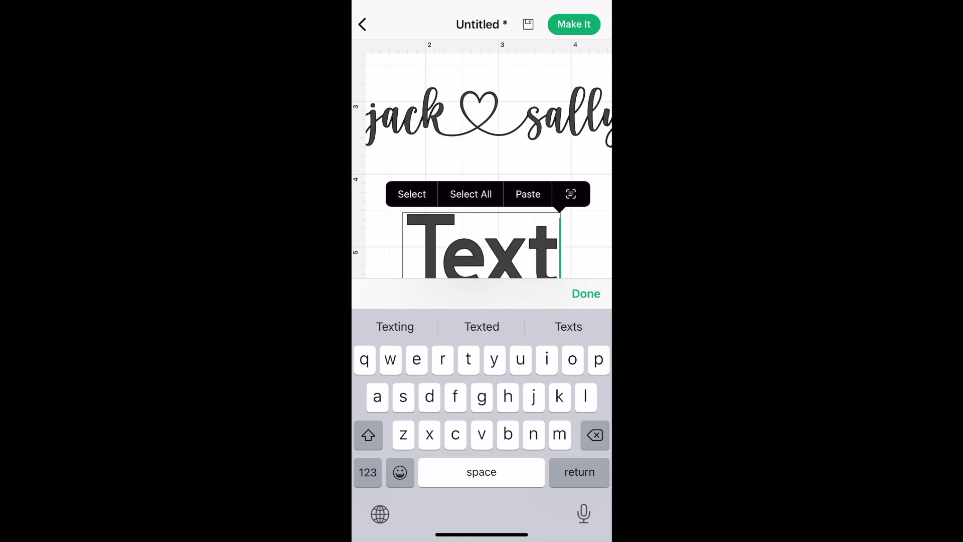
click(527, 194)
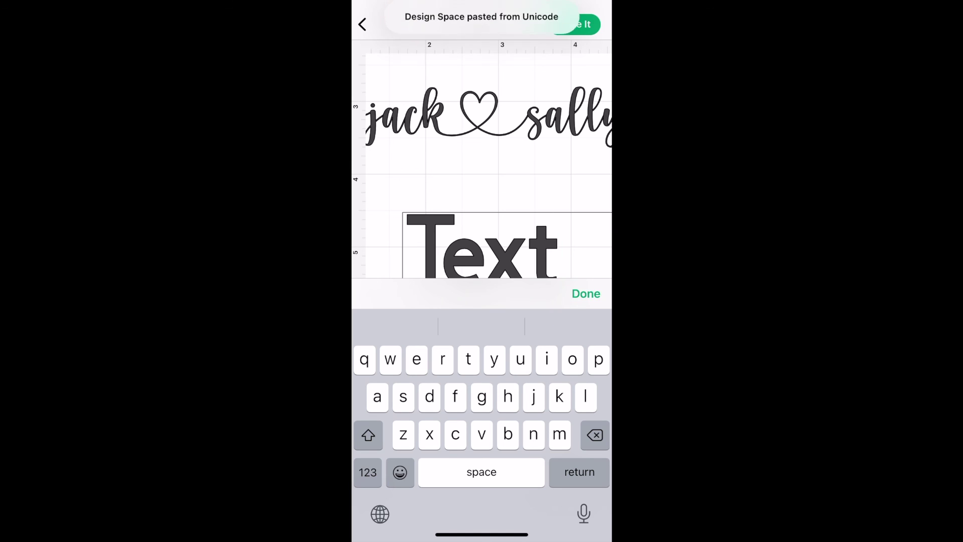
click(530, 249)
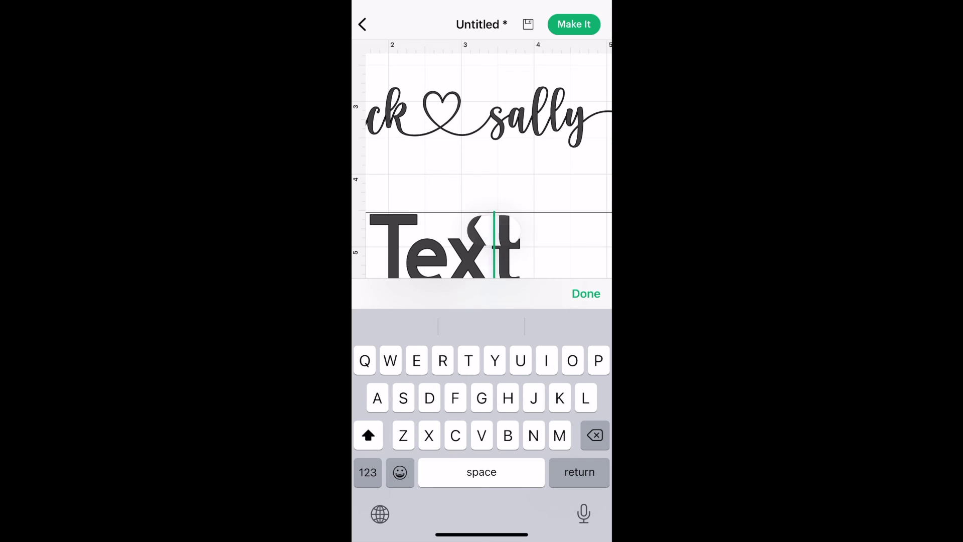
click(494, 248)
click(534, 194)
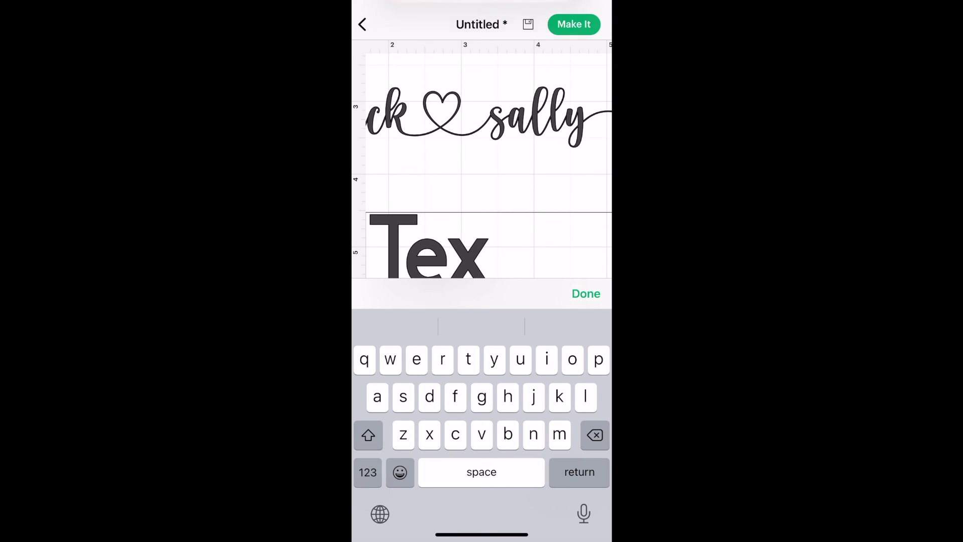
click(585, 317)
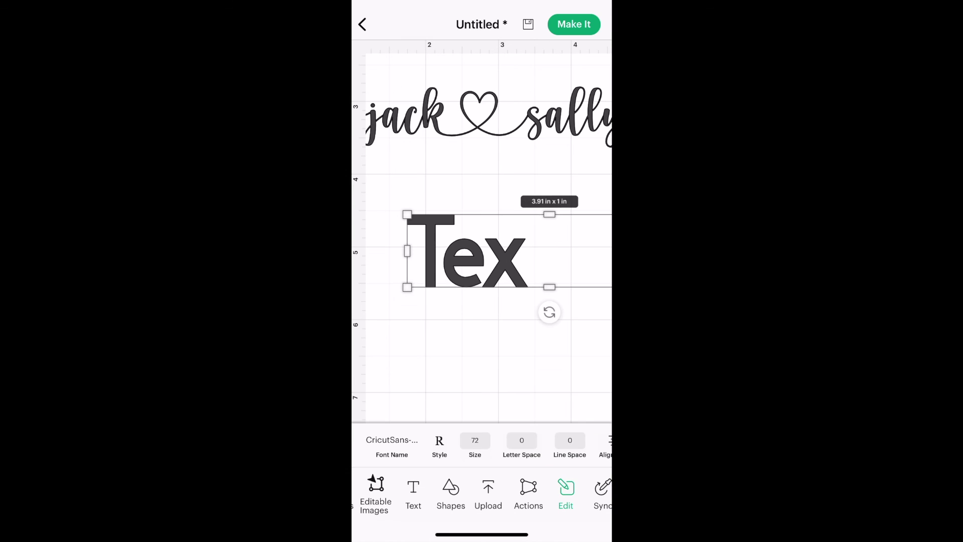
click(481, 361)
scroll(481, 248, up, 3)
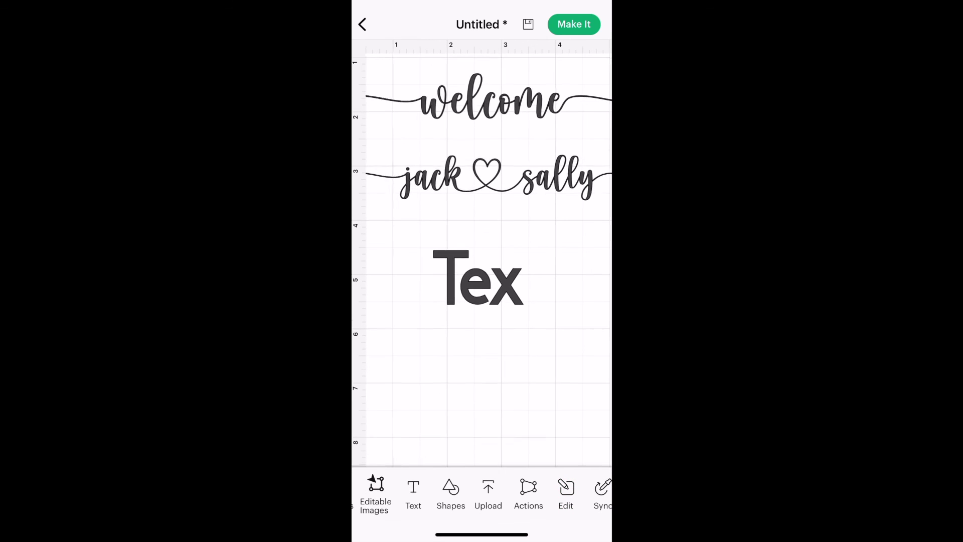
Set the 'Tex' line in hello honey script and centre it under 'jack ♡ sally'
click(477, 278)
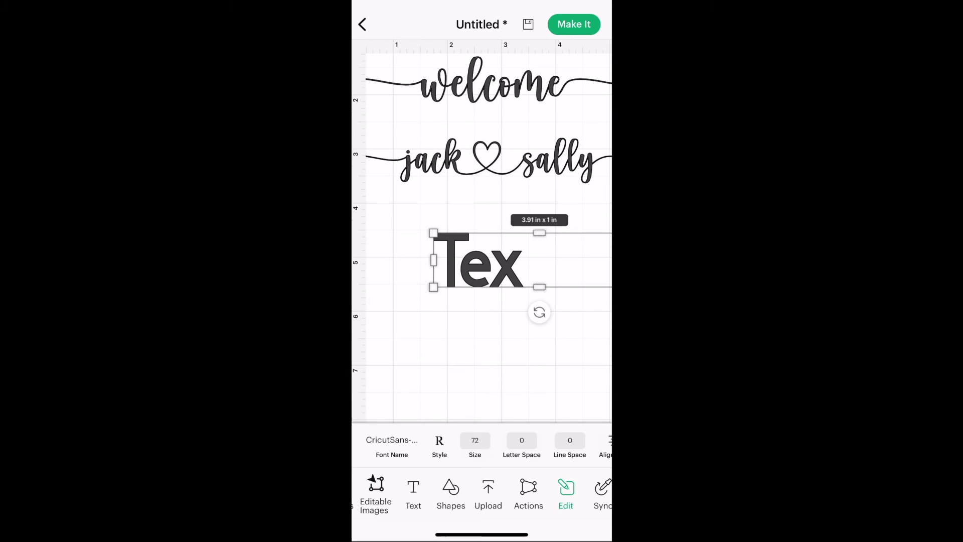
click(391, 446)
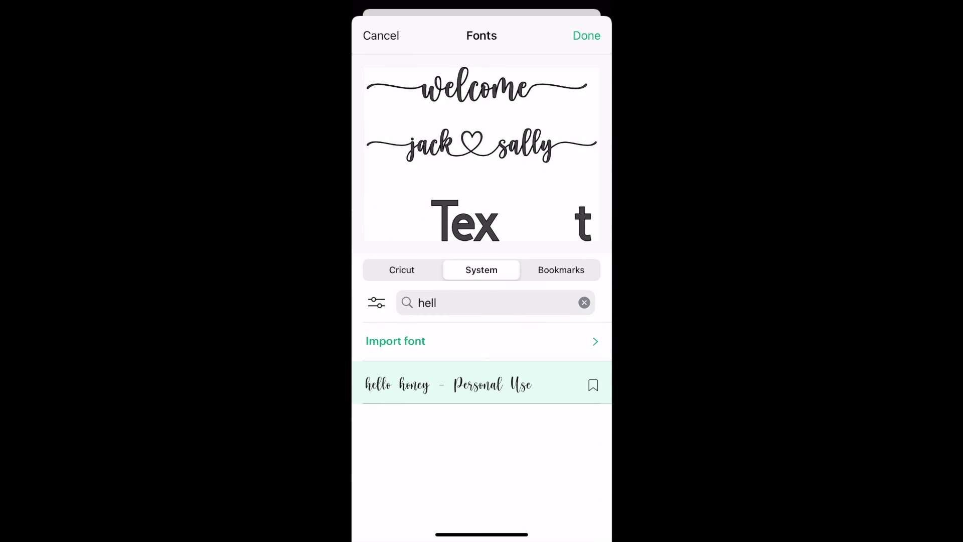
click(586, 35)
click(452, 359)
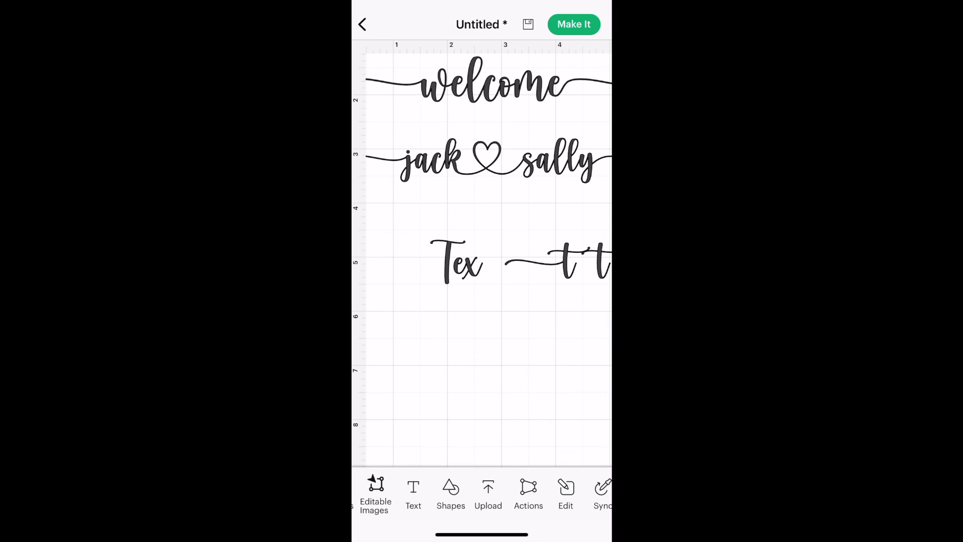
scroll(481, 264, up, 2)
scroll(481, 263, down, 1)
drag(527, 270, 488, 283)
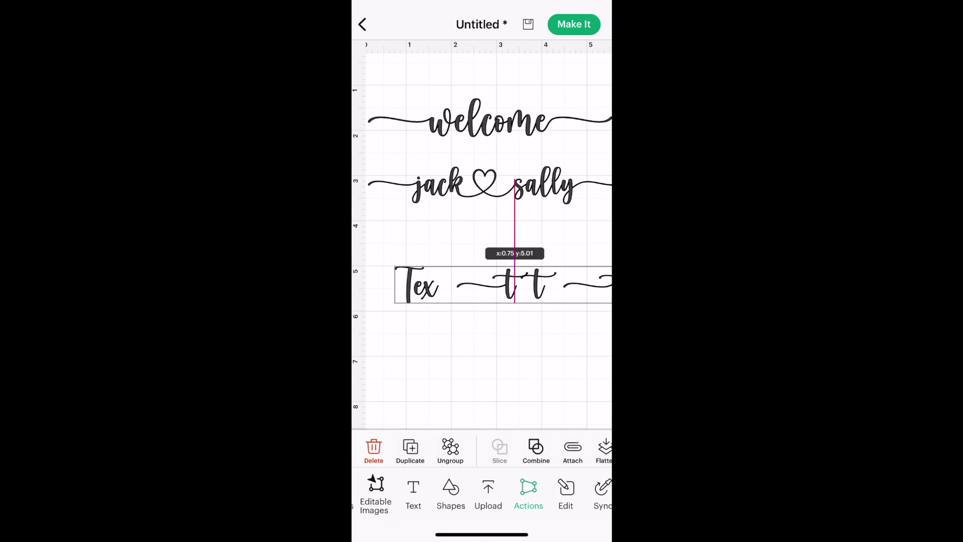